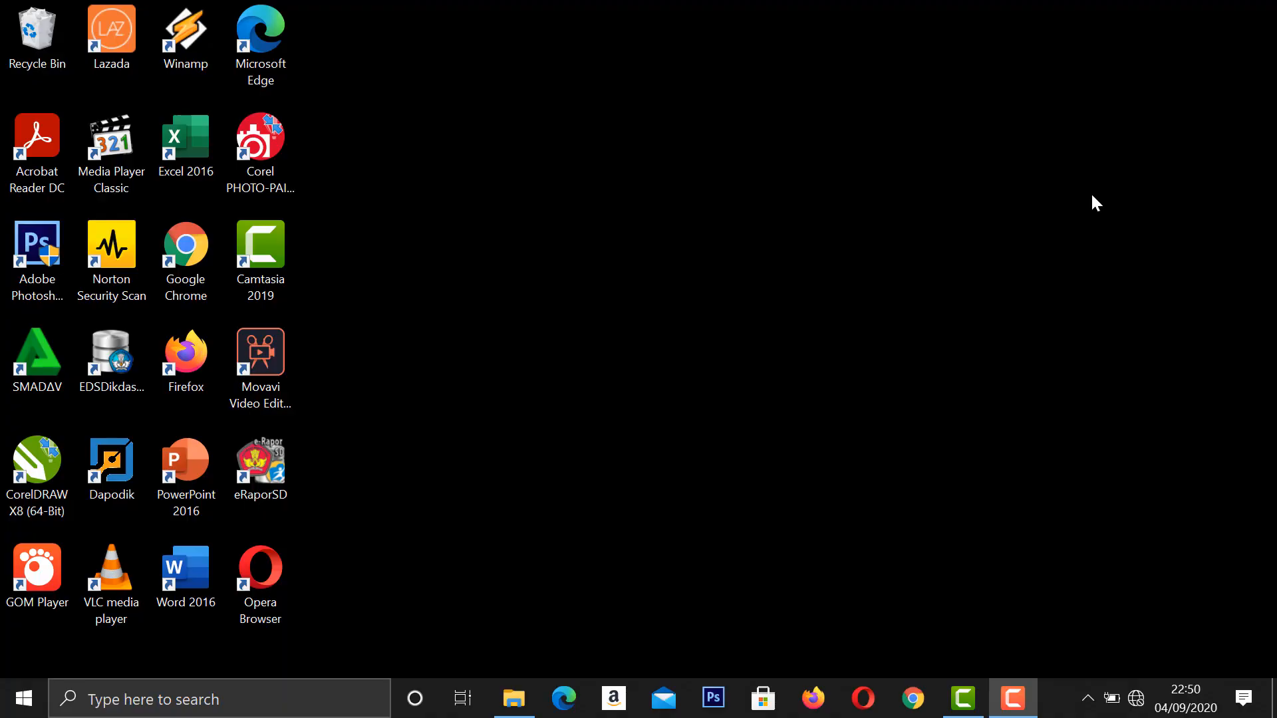
Switch to Word and create a blank document.
{"action": "left_click", "coordinate": [194, 595]}
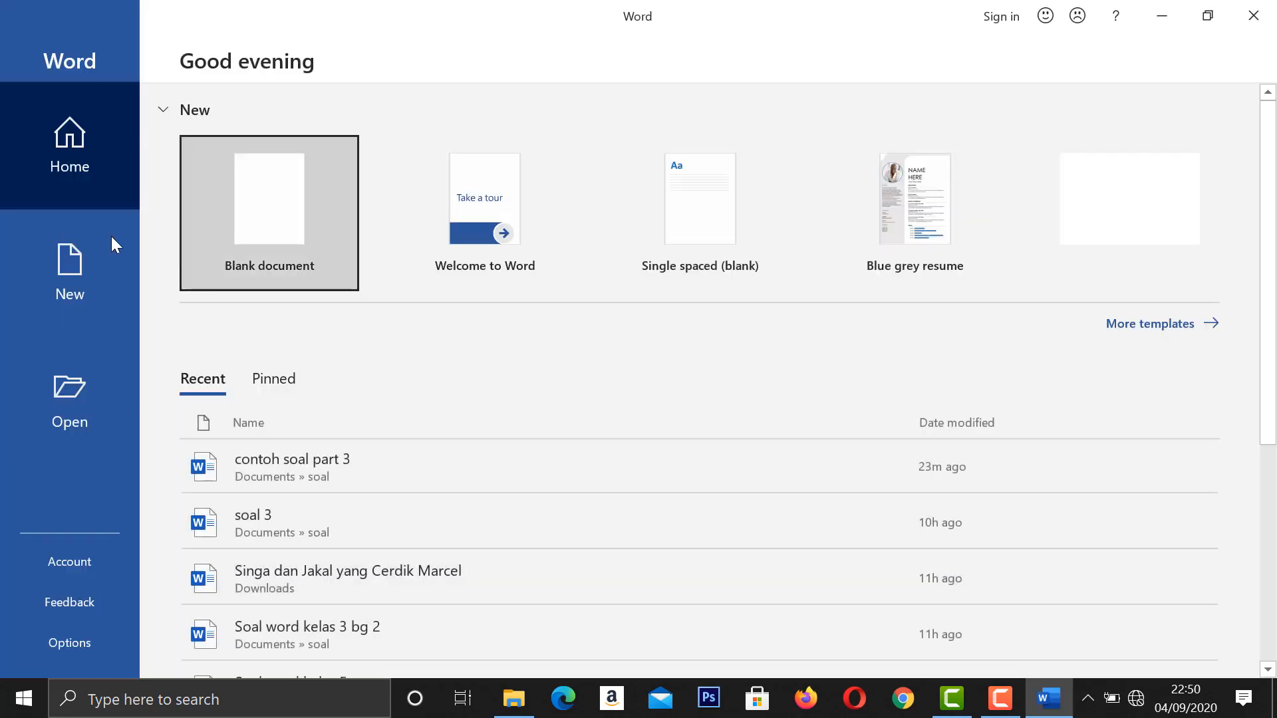
{"action": "left_click", "coordinate": [254, 189]}
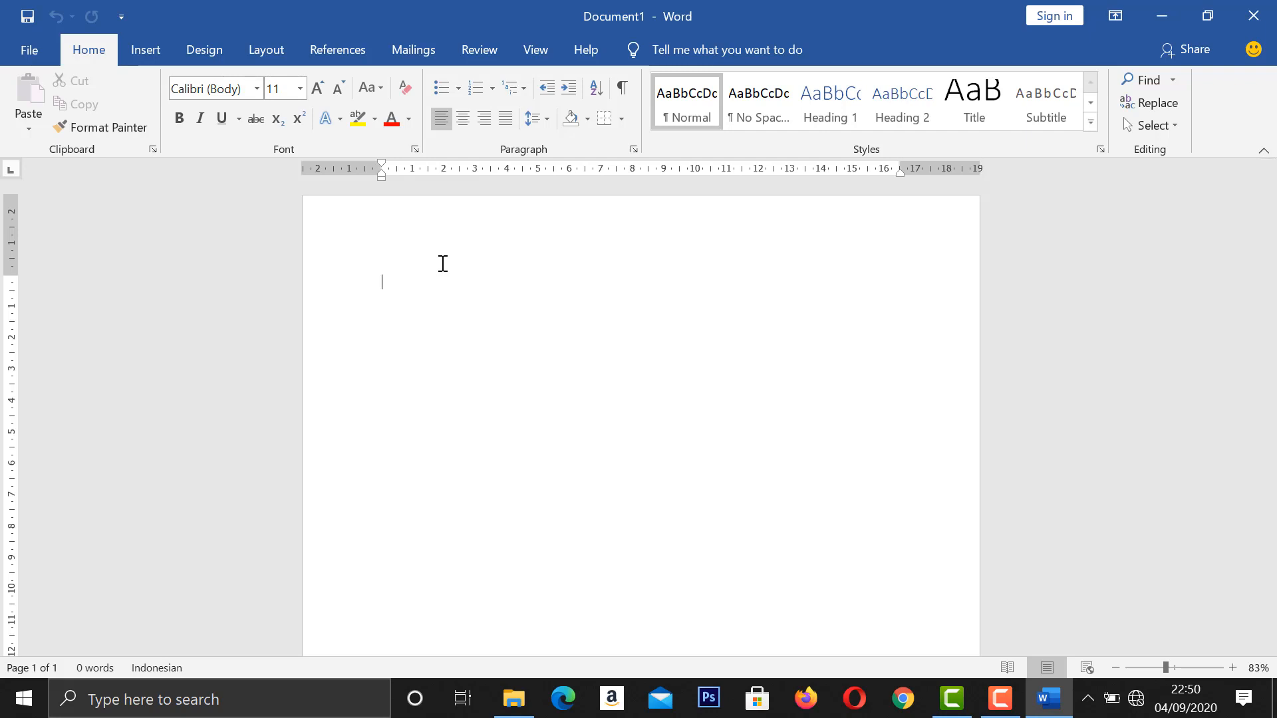
Set custom page margins of 2.5 cm top, 3 cm left, 2 cm bottom and 2 cm right.
{"action": "left_click", "coordinate": [268, 50]}
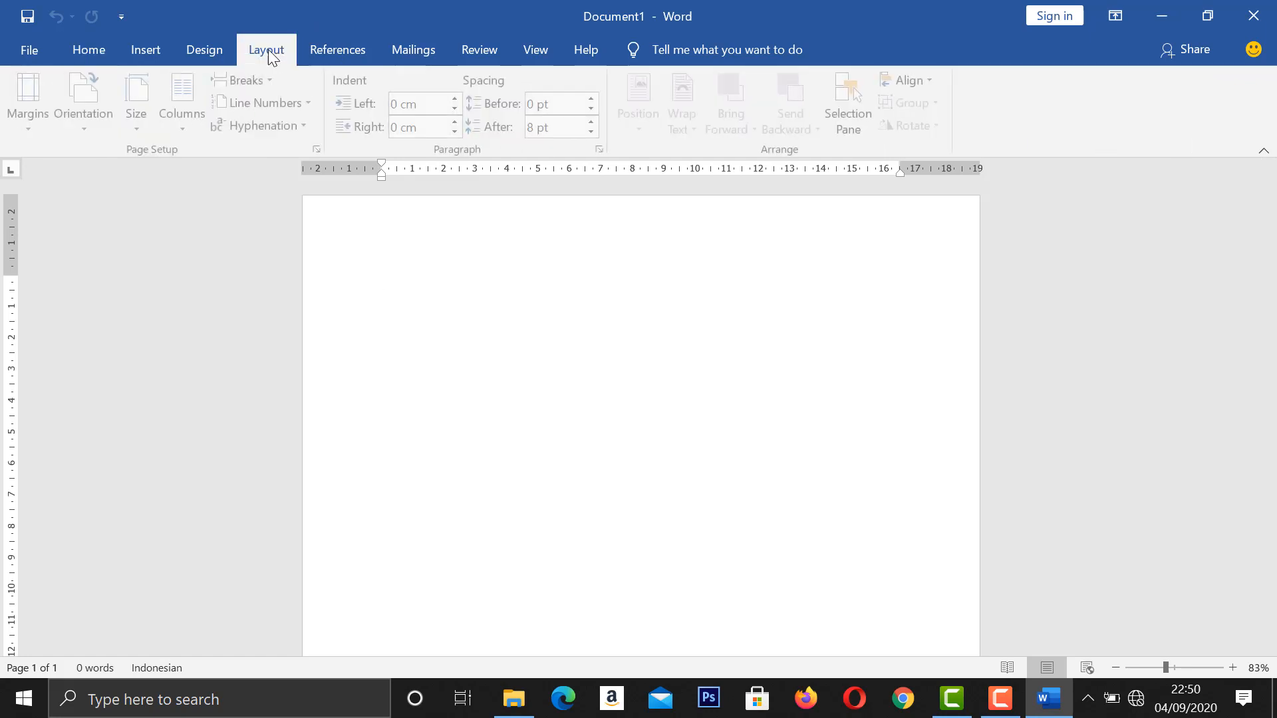
{"action": "left_click", "coordinate": [31, 125]}
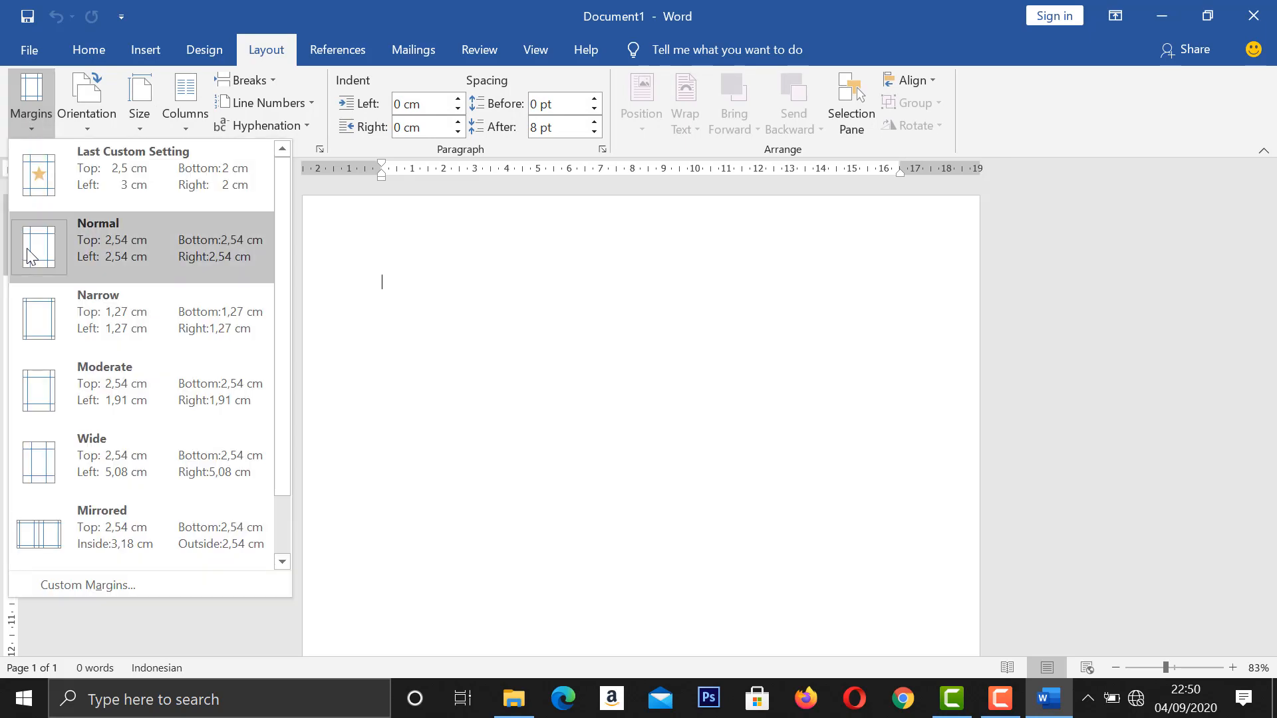
{"action": "left_click", "coordinate": [126, 585]}
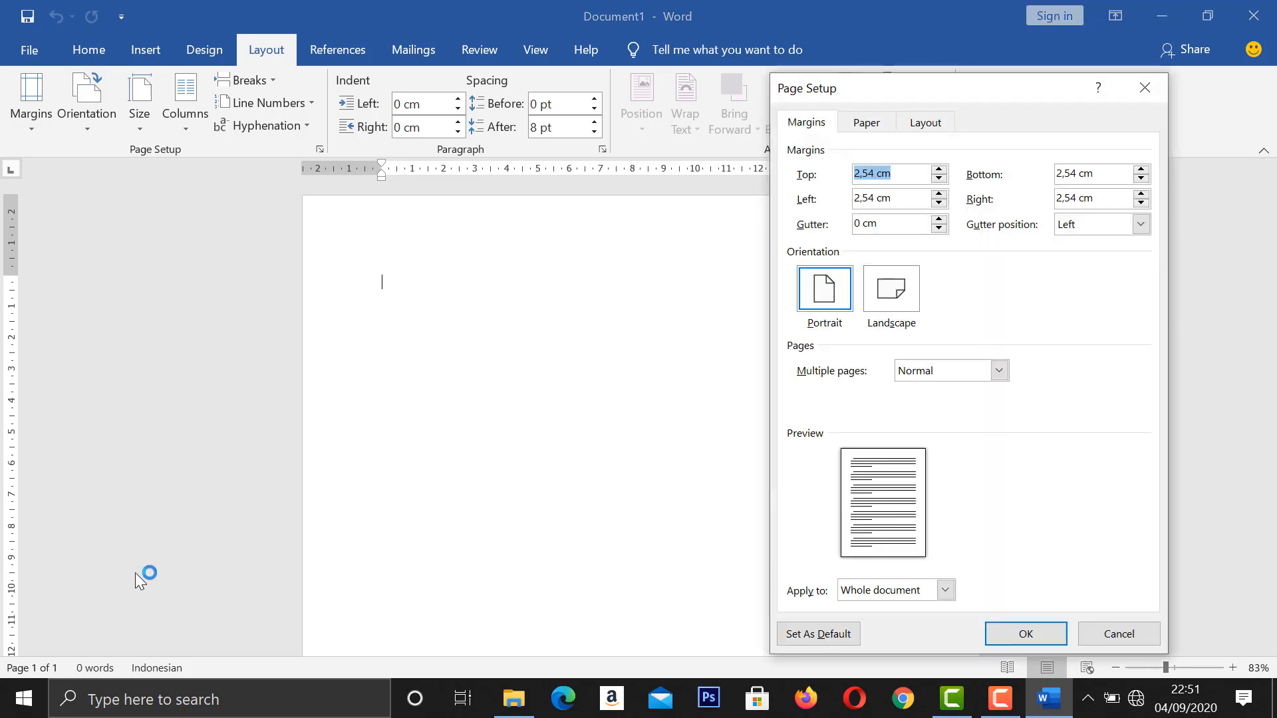
{"action": "left_click_drag", "start_coordinate": [840, 91], "coordinate": [508, 111]}
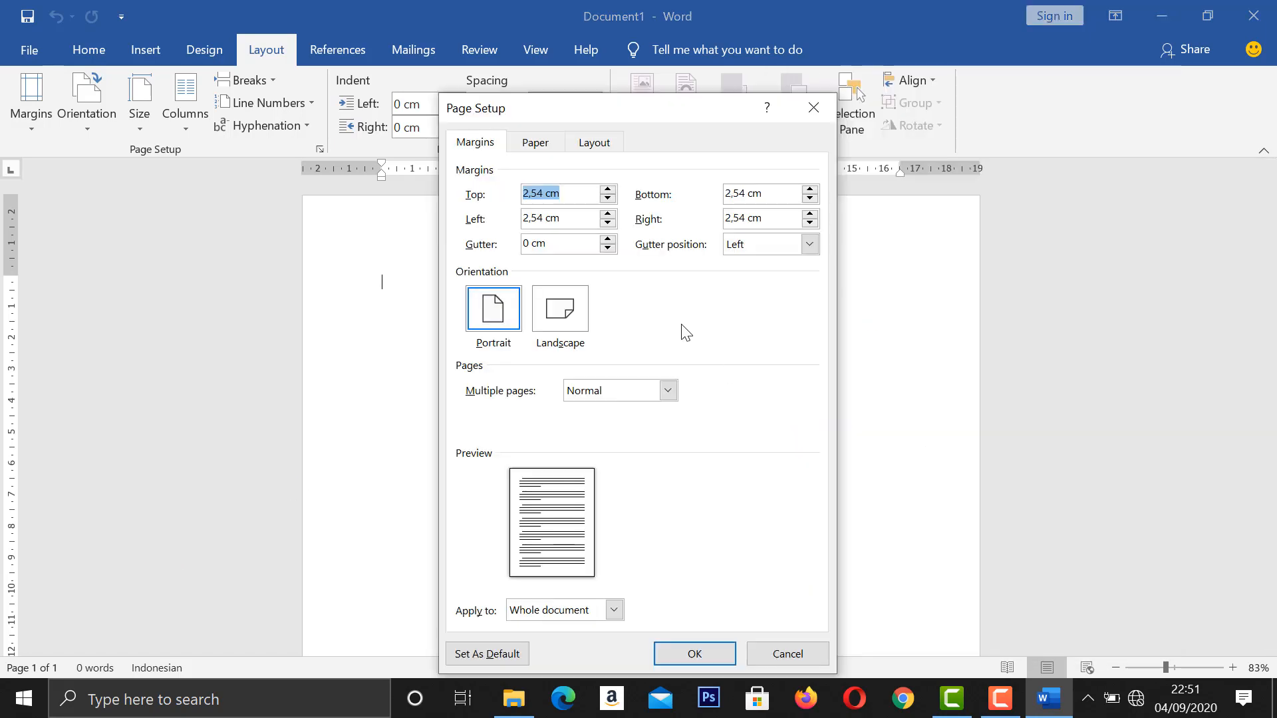
{"action": "left_click", "coordinate": [608, 199]}
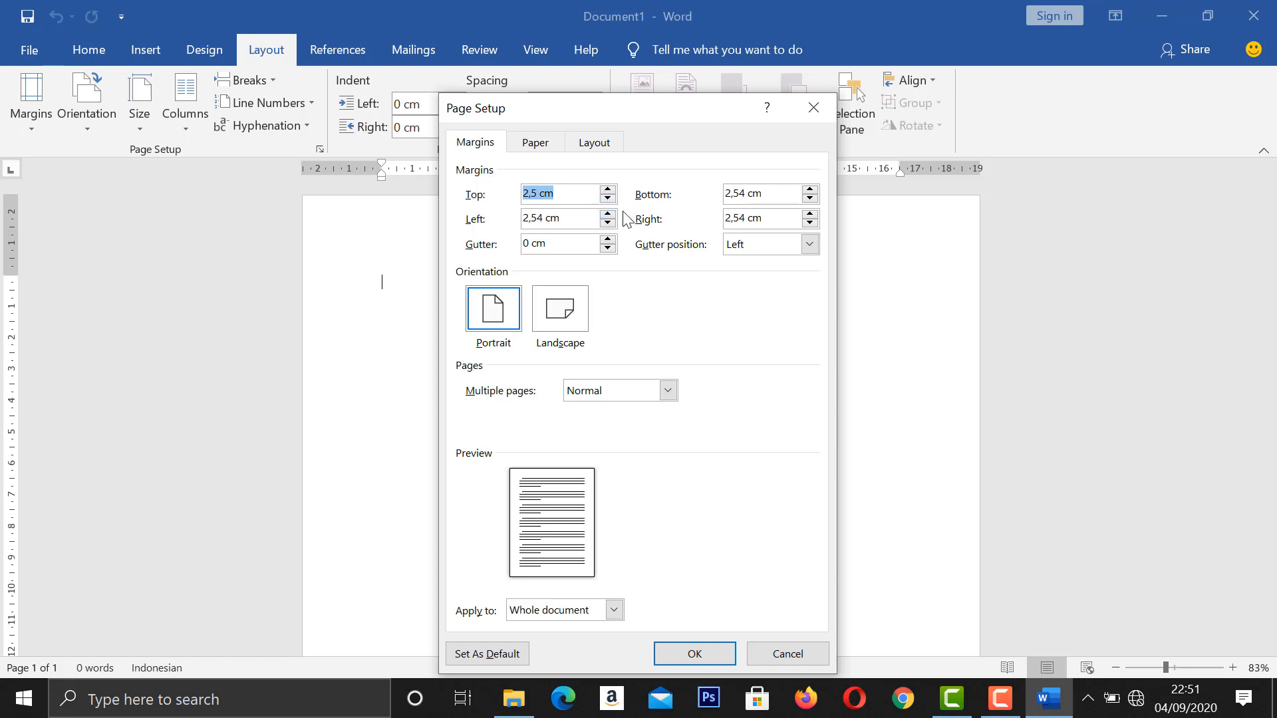
{"action": "left_click", "coordinate": [607, 214]}
{"action": "left_click", "coordinate": [608, 214]}
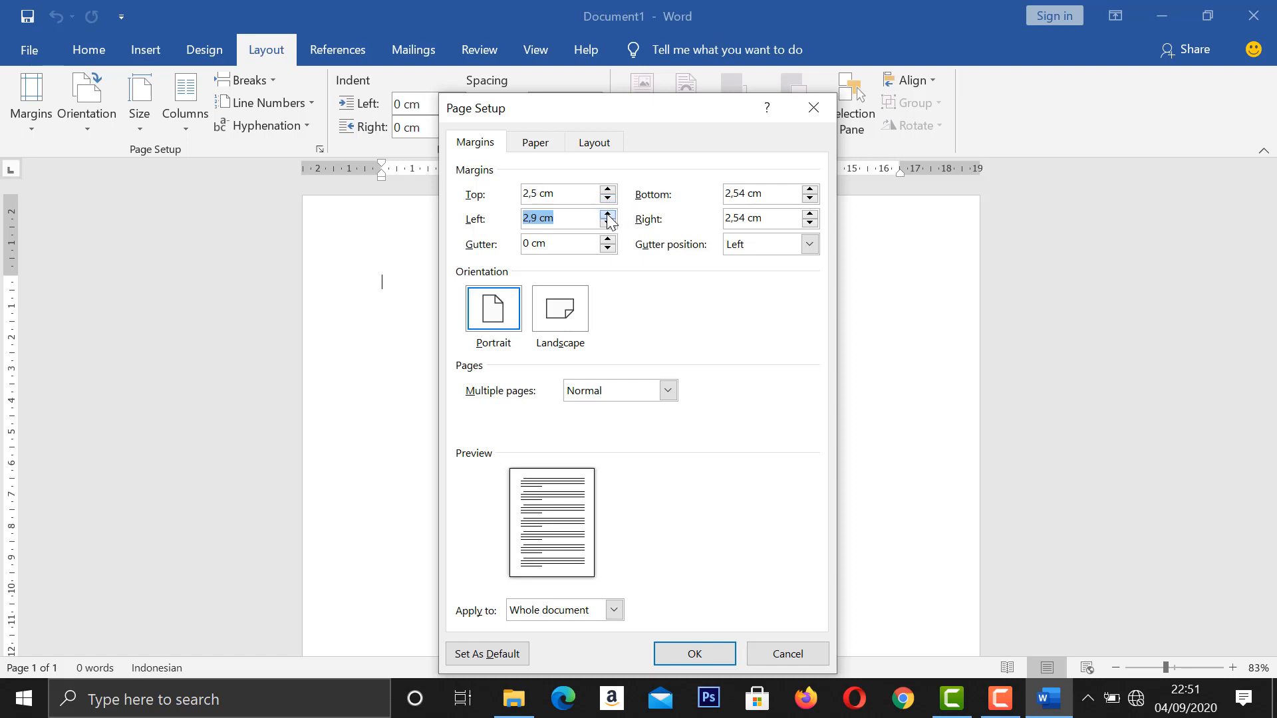
{"action": "left_click", "coordinate": [608, 214]}
{"action": "left_click", "coordinate": [810, 198]}
{"action": "left_click", "coordinate": [810, 198]}
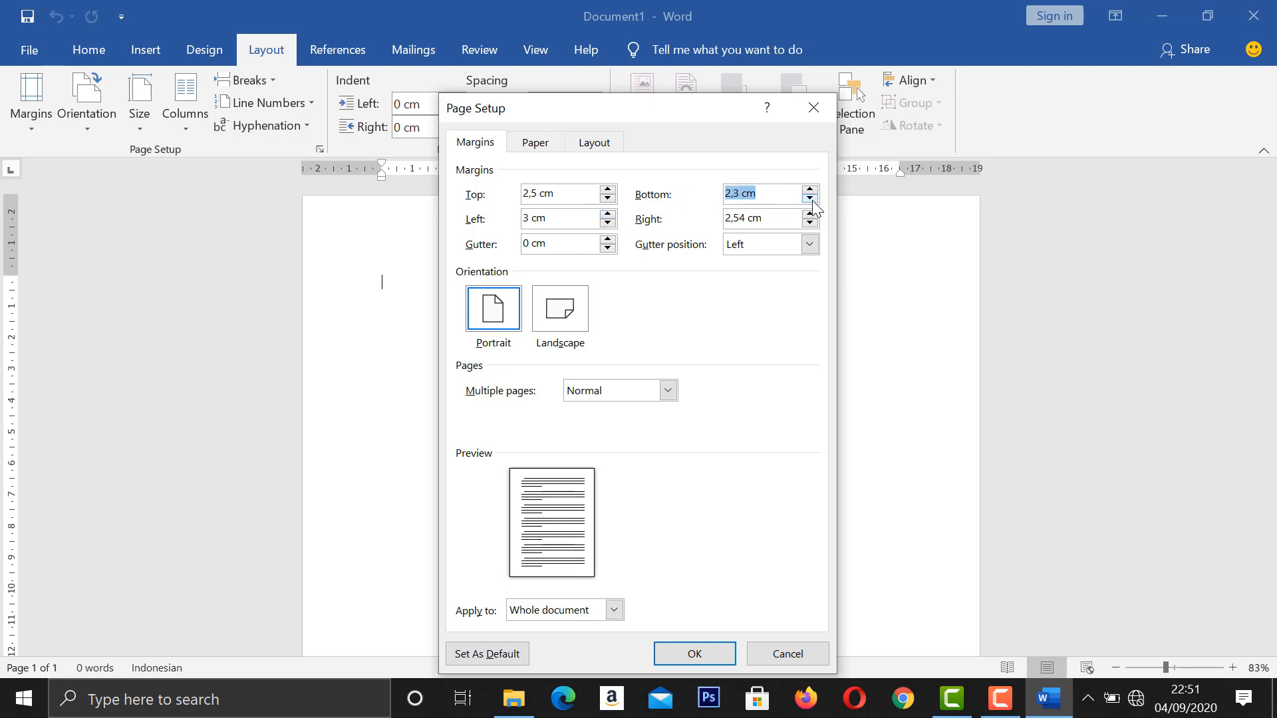
{"action": "left_click", "coordinate": [810, 197]}
{"action": "left_click", "coordinate": [810, 199]}
{"action": "left_click", "coordinate": [810, 222]}
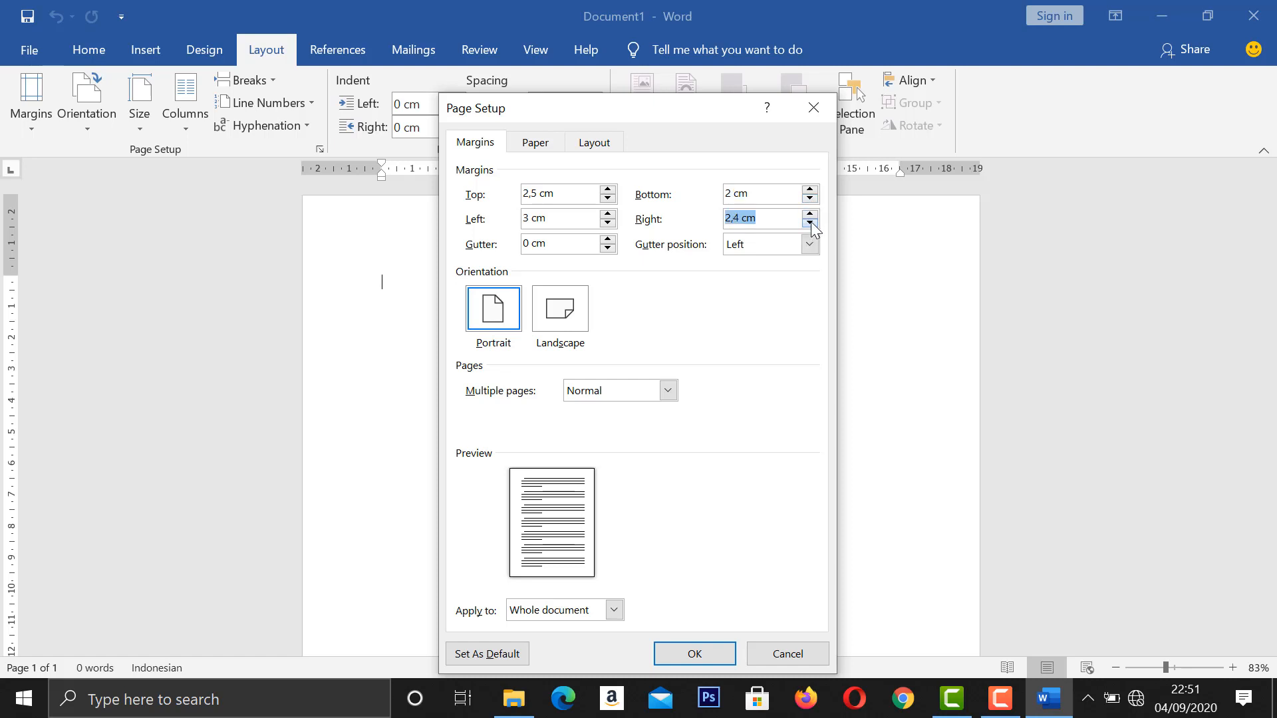
{"action": "left_click", "coordinate": [810, 223]}
Set the paper size to A4 210 x 297 mm and apply the page setup.
{"action": "left_click", "coordinate": [550, 147]}
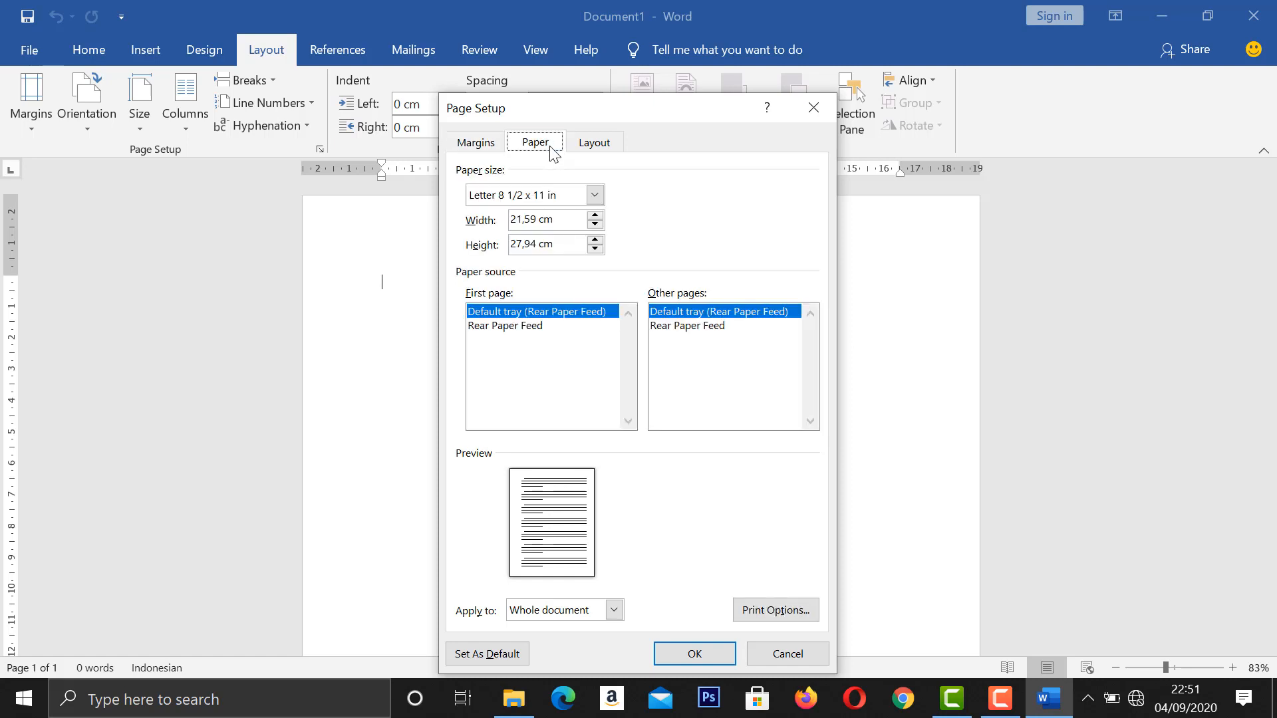
{"action": "left_click", "coordinate": [594, 195]}
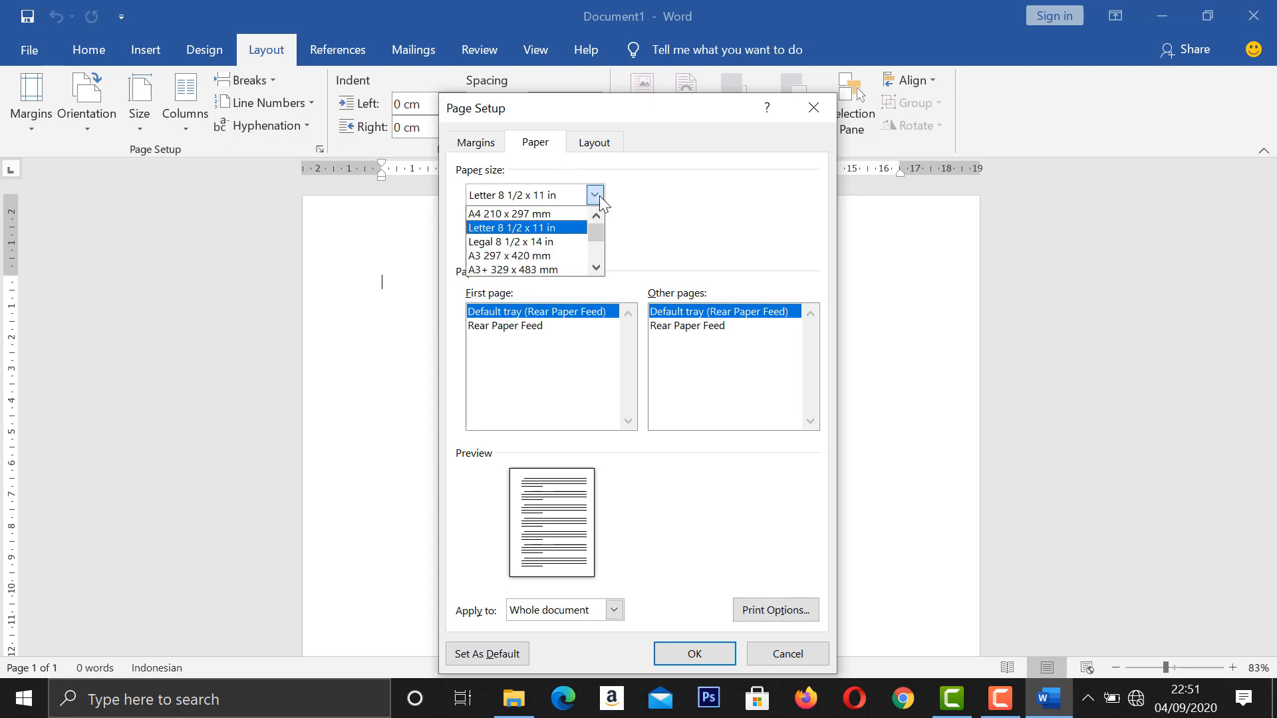
{"action": "left_click", "coordinate": [551, 214]}
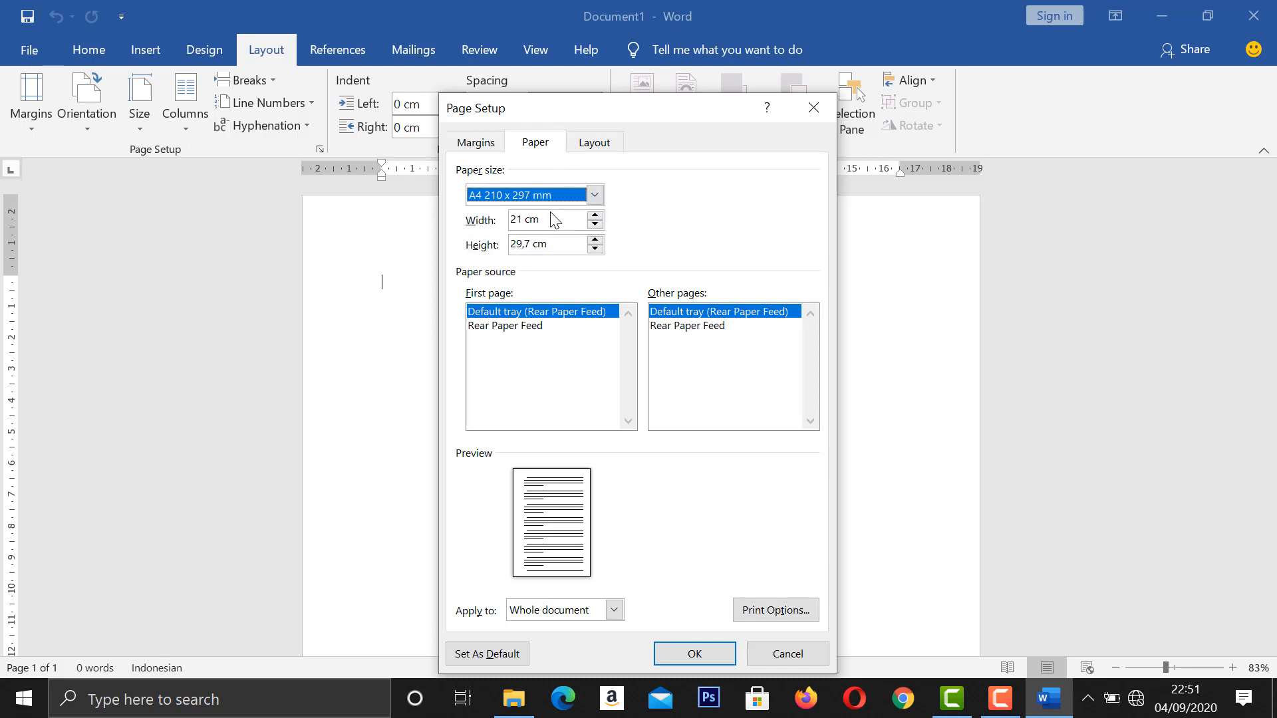
{"action": "left_click", "coordinate": [661, 658]}
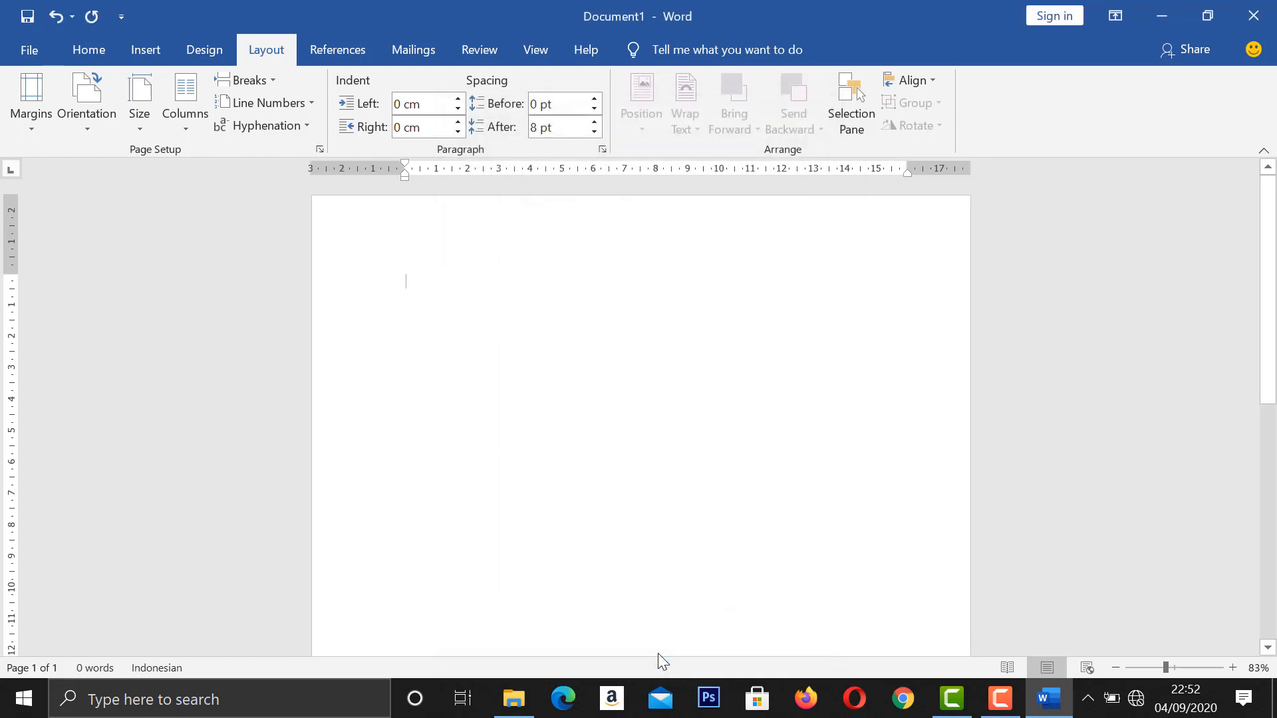
Set the title line's font to Tahoma, size 14.
{"action": "left_click", "coordinate": [87, 48]}
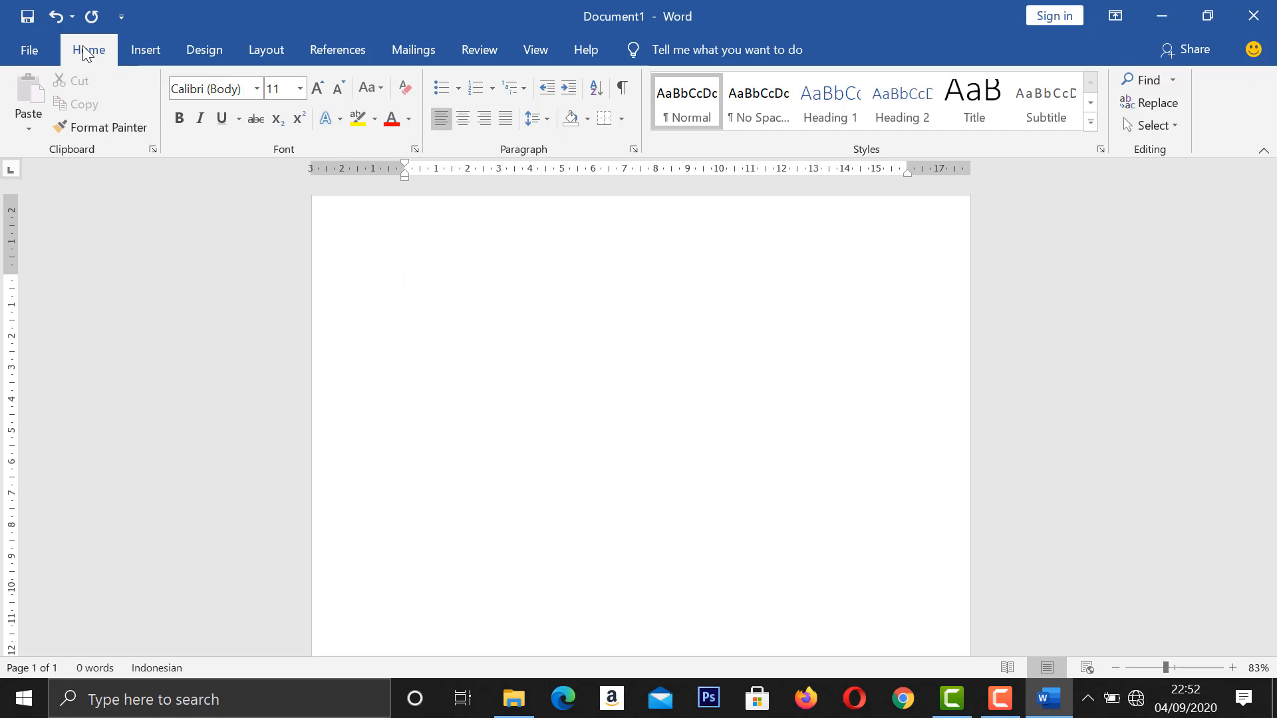
{"action": "left_click", "coordinate": [257, 95]}
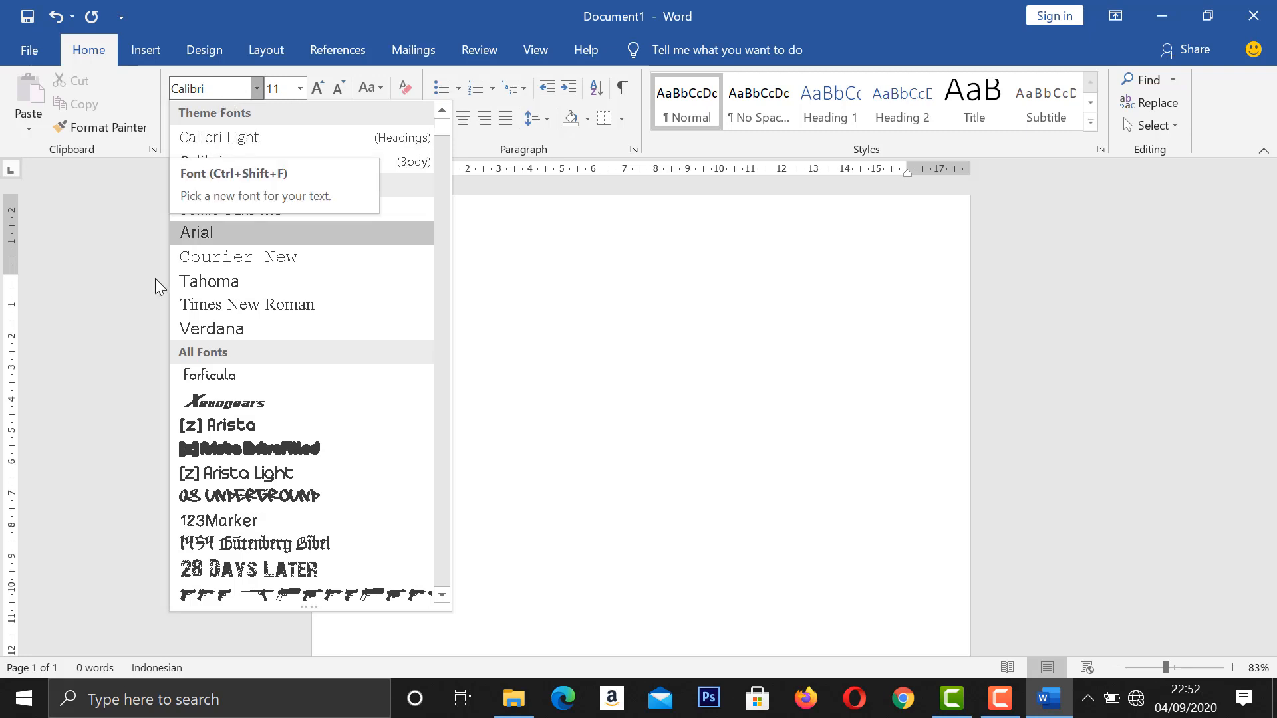
{"action": "left_click", "coordinate": [210, 286]}
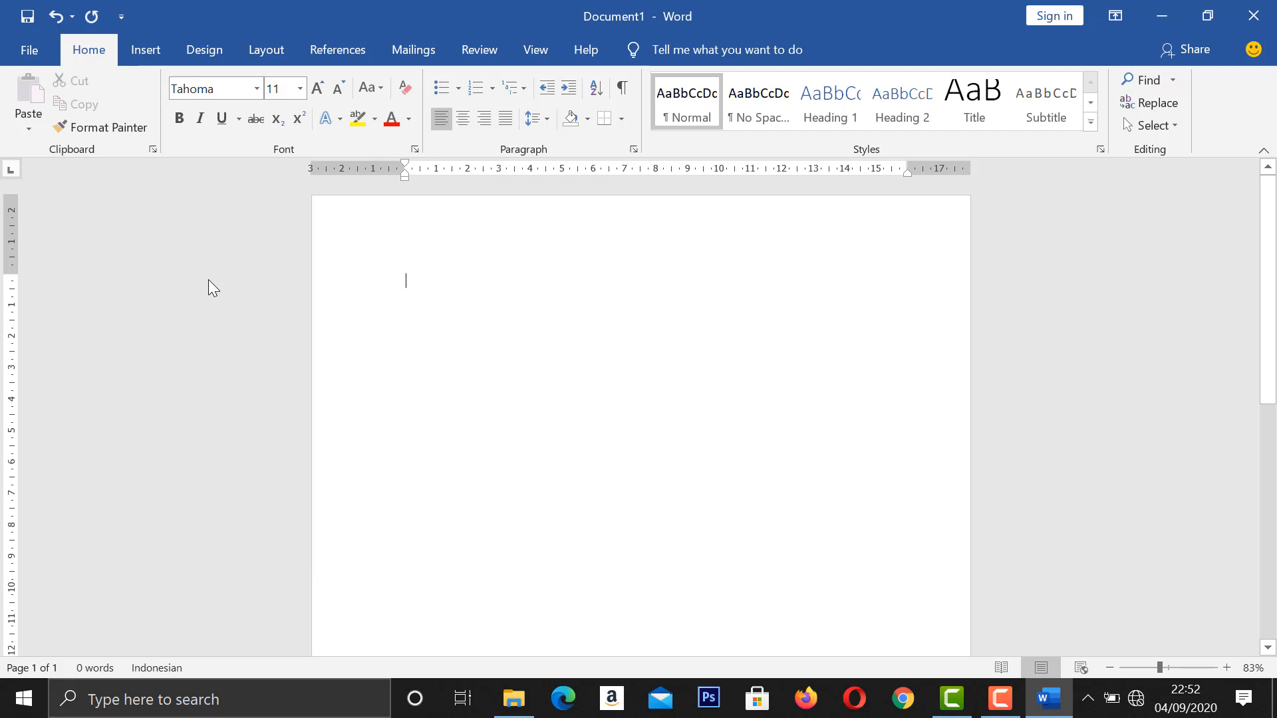
{"action": "left_click", "coordinate": [300, 88]}
{"action": "left_click", "coordinate": [279, 214]}
Centre the title line and set its line spacing to 1.0.
{"action": "left_click", "coordinate": [465, 119]}
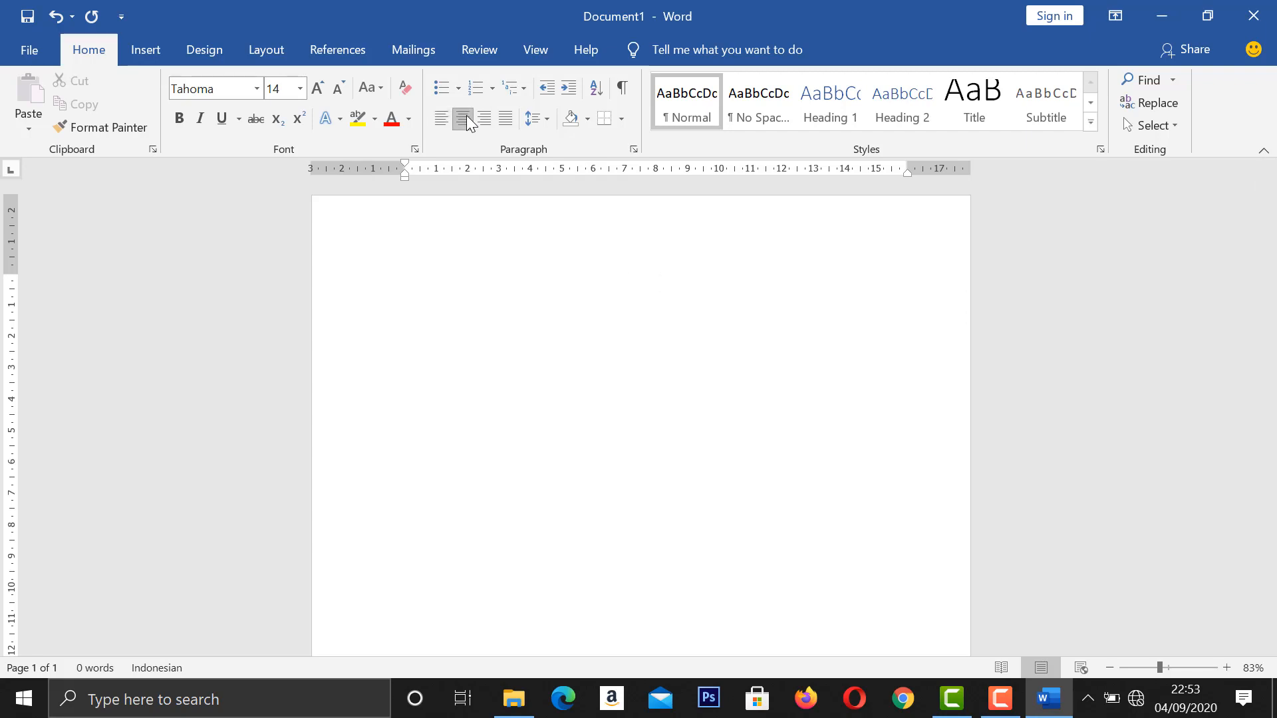
{"action": "left_click", "coordinate": [537, 126]}
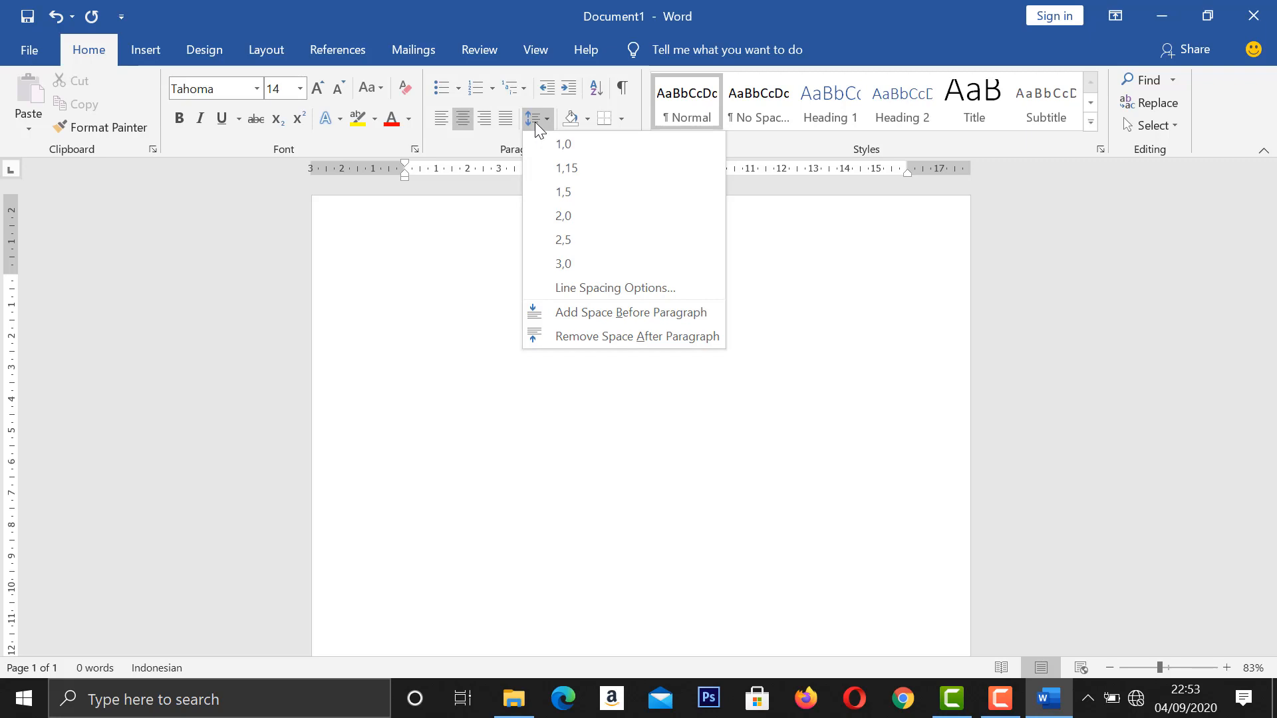
{"action": "left_click", "coordinate": [536, 142]}
Enter the title "Berlibur ke Rumah Nenek" and start a new paragraph below it, leaving one empty line.
{"action": "type", "text": "Ber"}
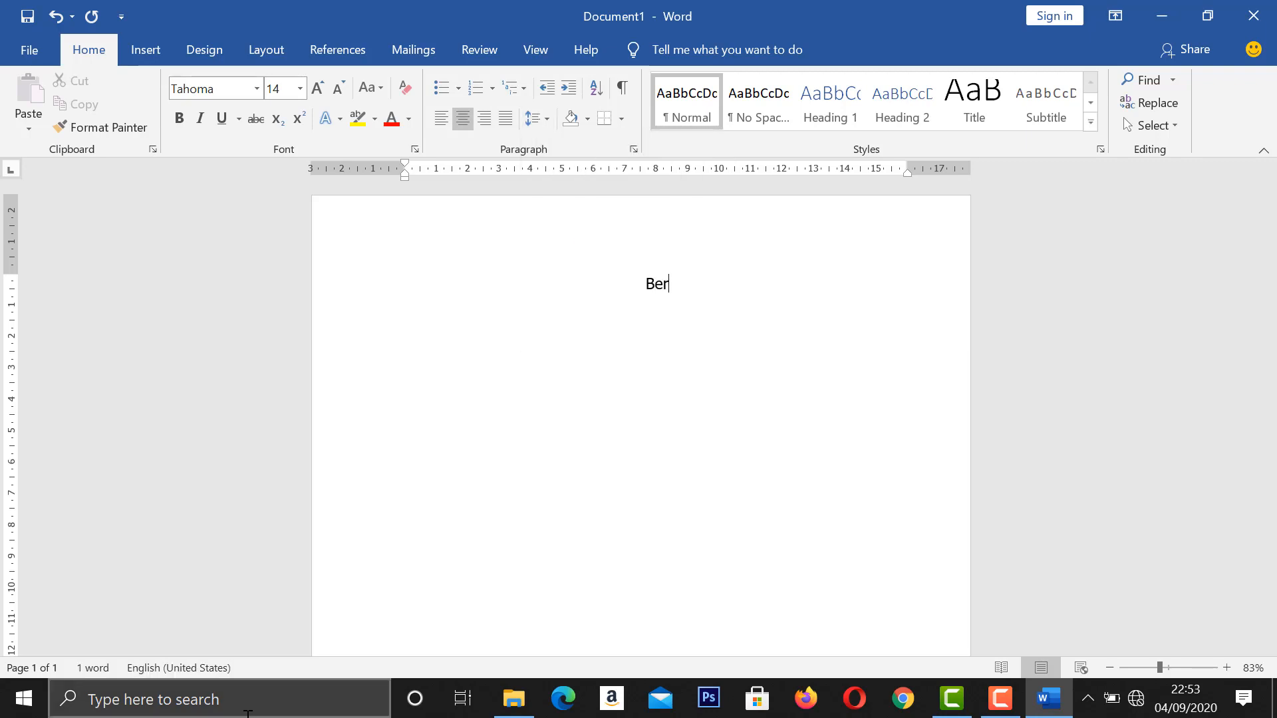
{"action": "type", "text": "libur ke Rumah n"}
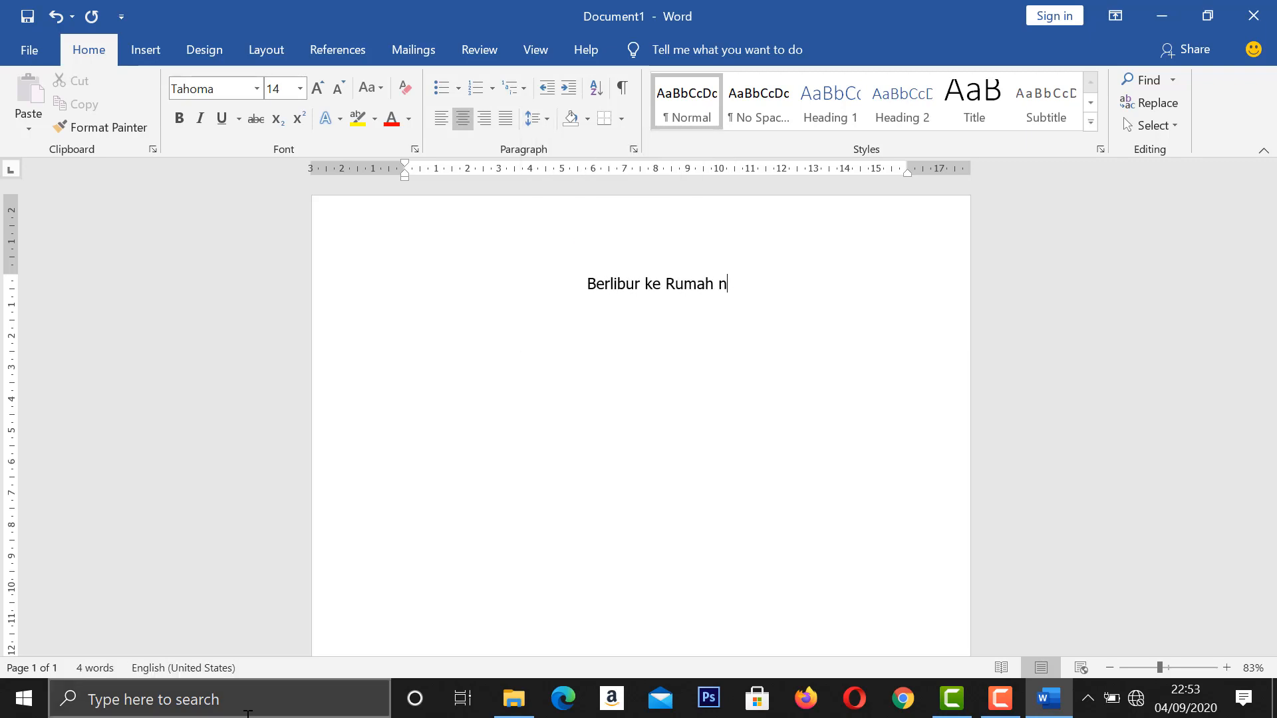
{"action": "type", "text": "enek"}
{"action": "key", "text": "BackSpace"}
{"action": "key", "text": "BackSpace"}
{"action": "key", "text": "BackSpace"}
{"action": "key", "text": "BackSpace"}
{"action": "key", "text": "BackSpace"}
{"action": "type", "text": "Nenek"}
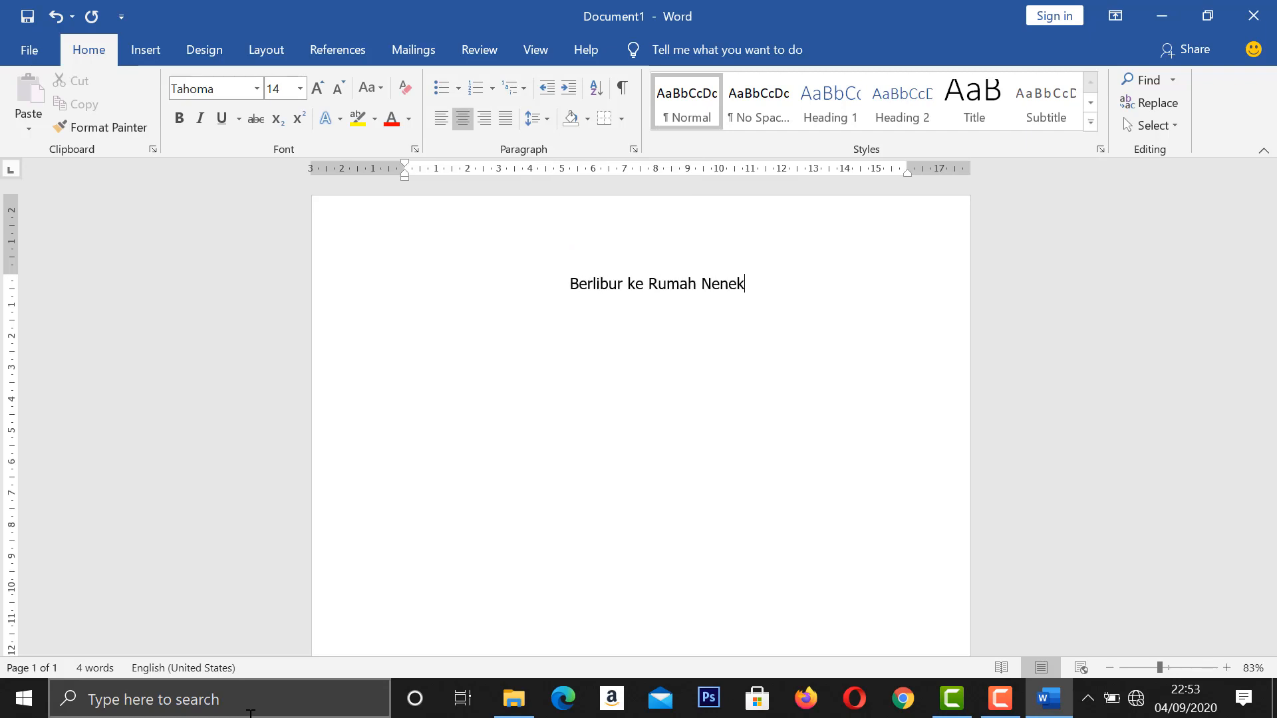
{"action": "key", "text": "Return"}
{"action": "key", "text": "Return"}
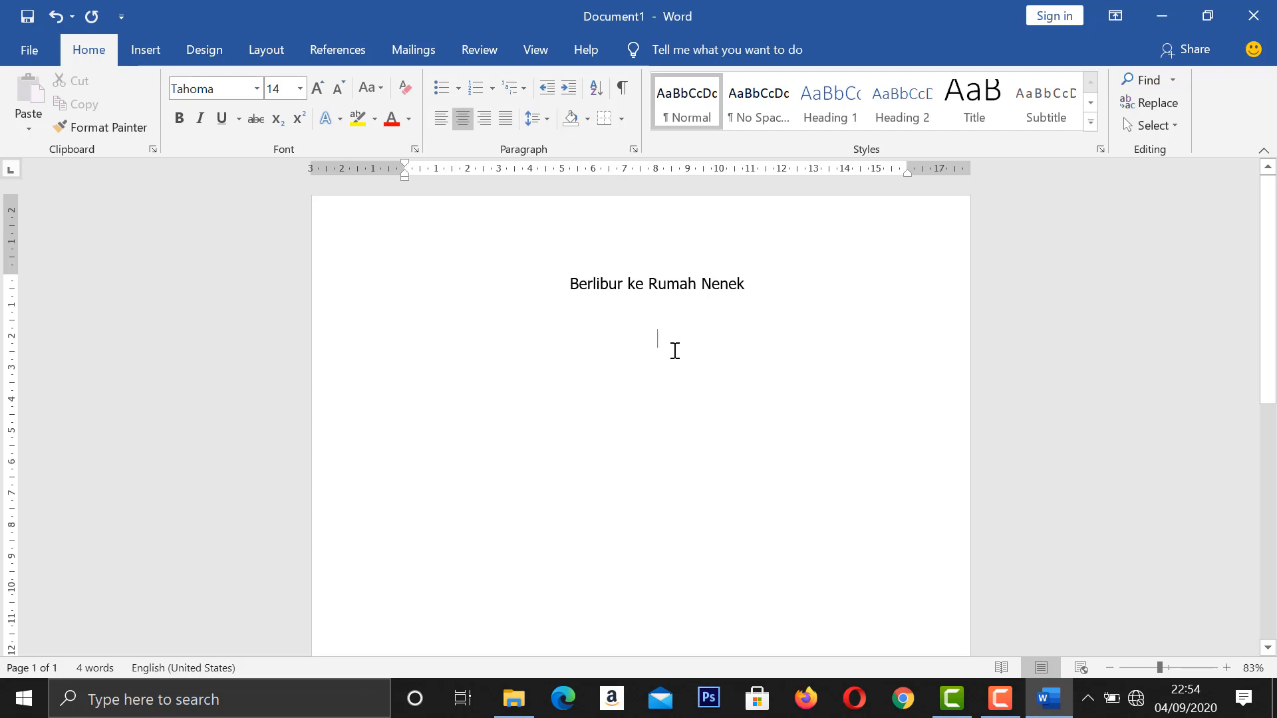
Set the font for the body paragraph under the title to Courier New, size 12.
{"action": "left_click", "coordinate": [257, 90]}
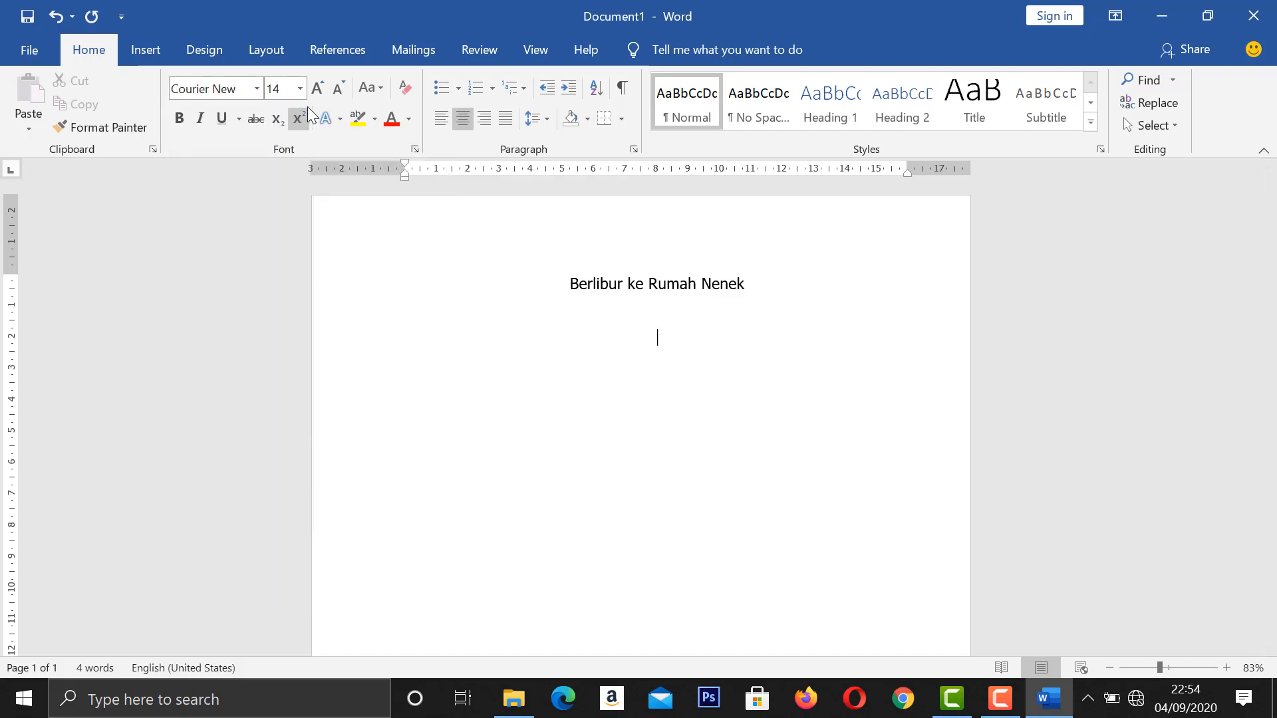
{"action": "left_click", "coordinate": [301, 88]}
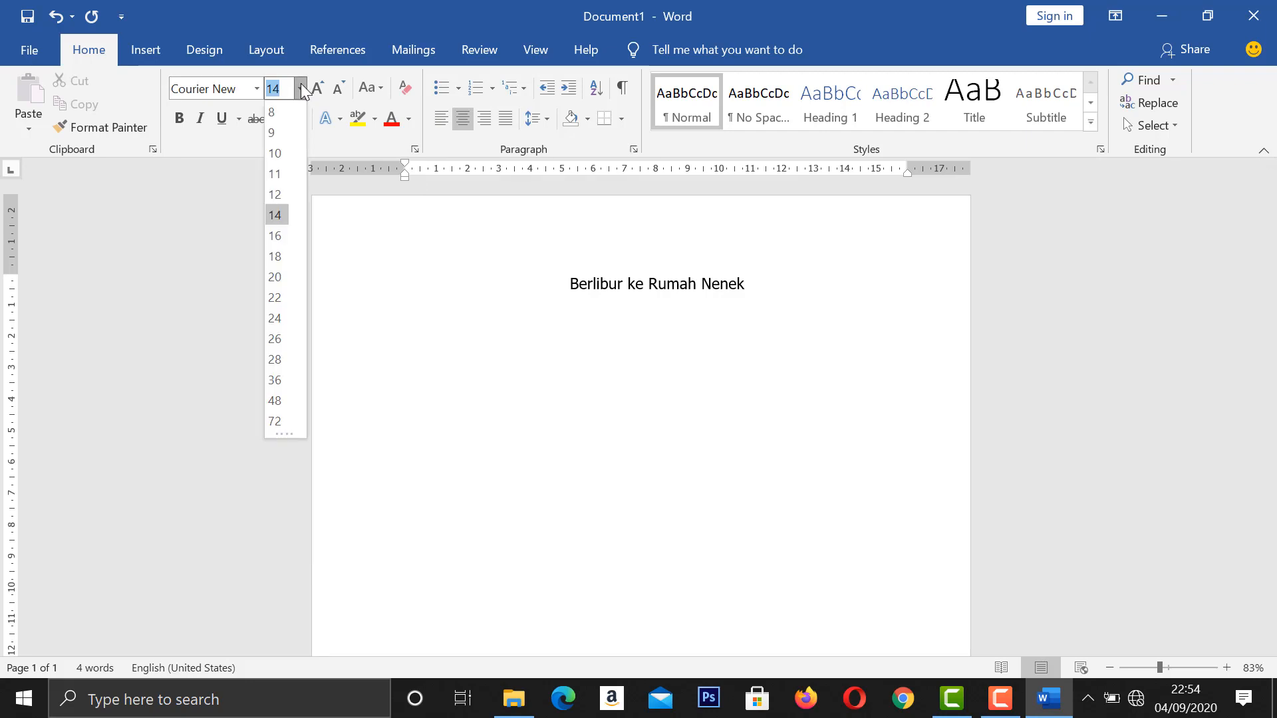
{"action": "left_click", "coordinate": [274, 191]}
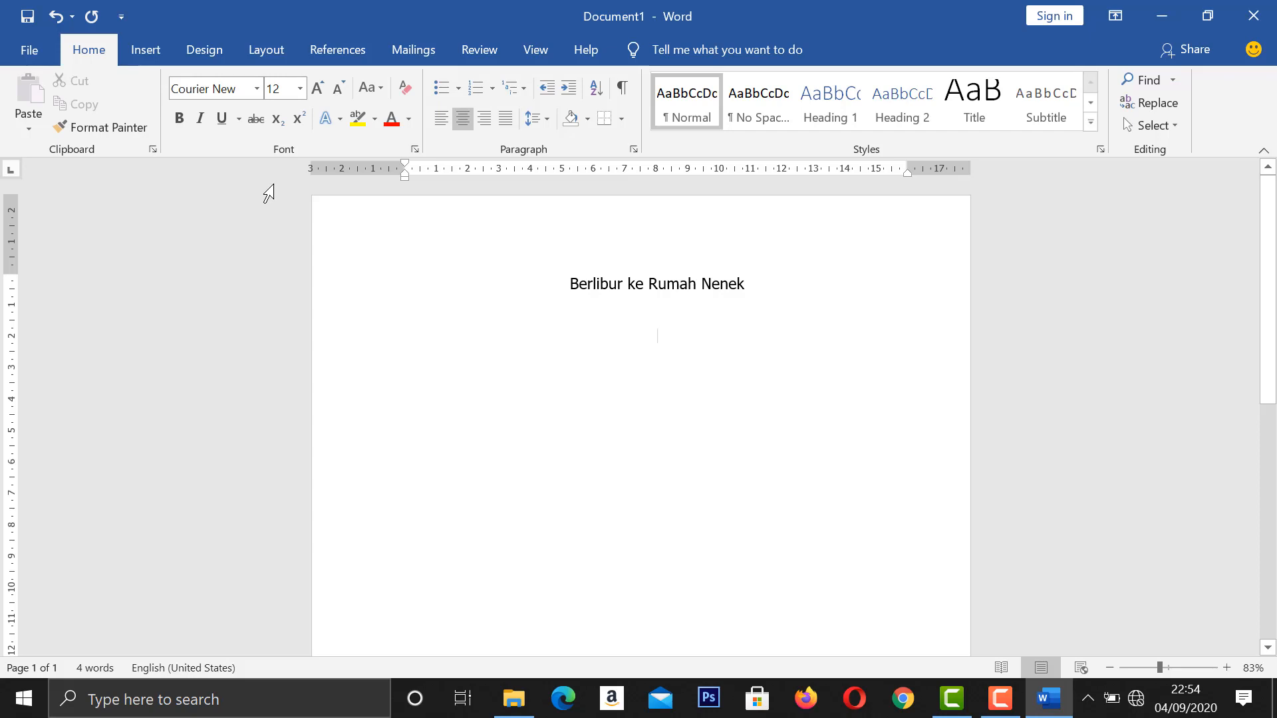
Justify the body paragraph and set its line spacing to 1.5.
{"action": "left_click", "coordinate": [513, 118]}
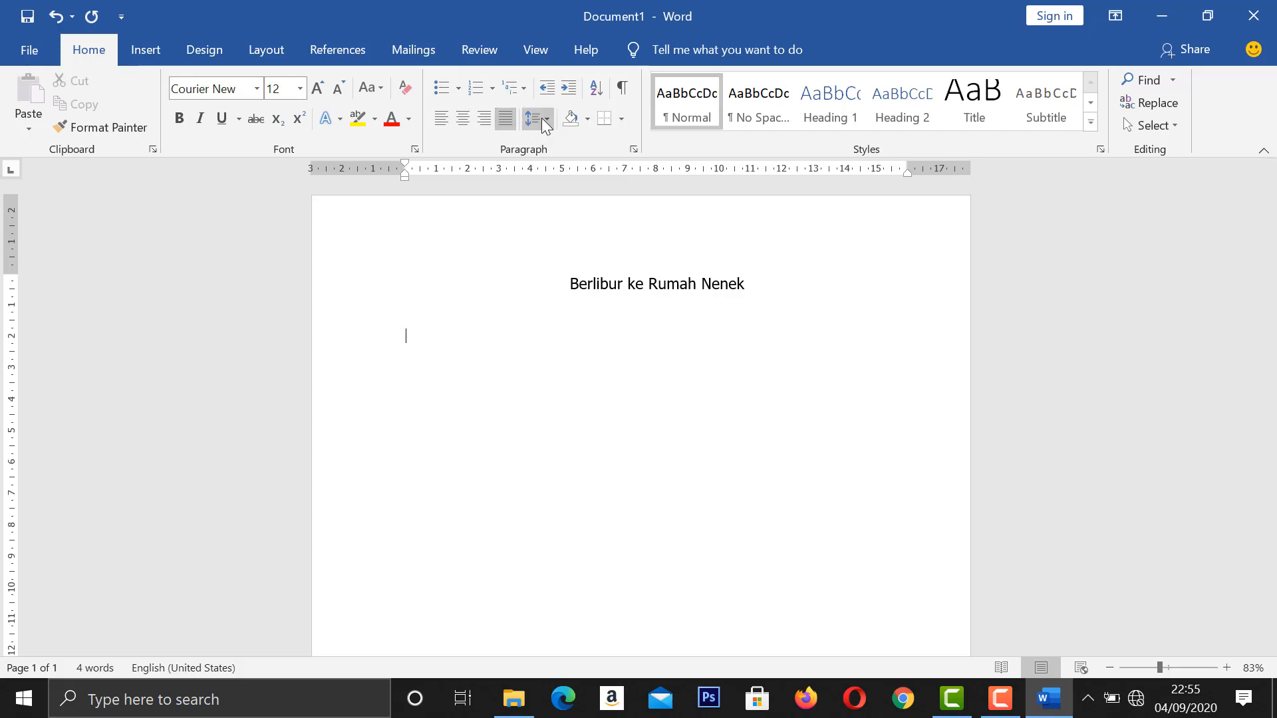
{"action": "left_click", "coordinate": [545, 118]}
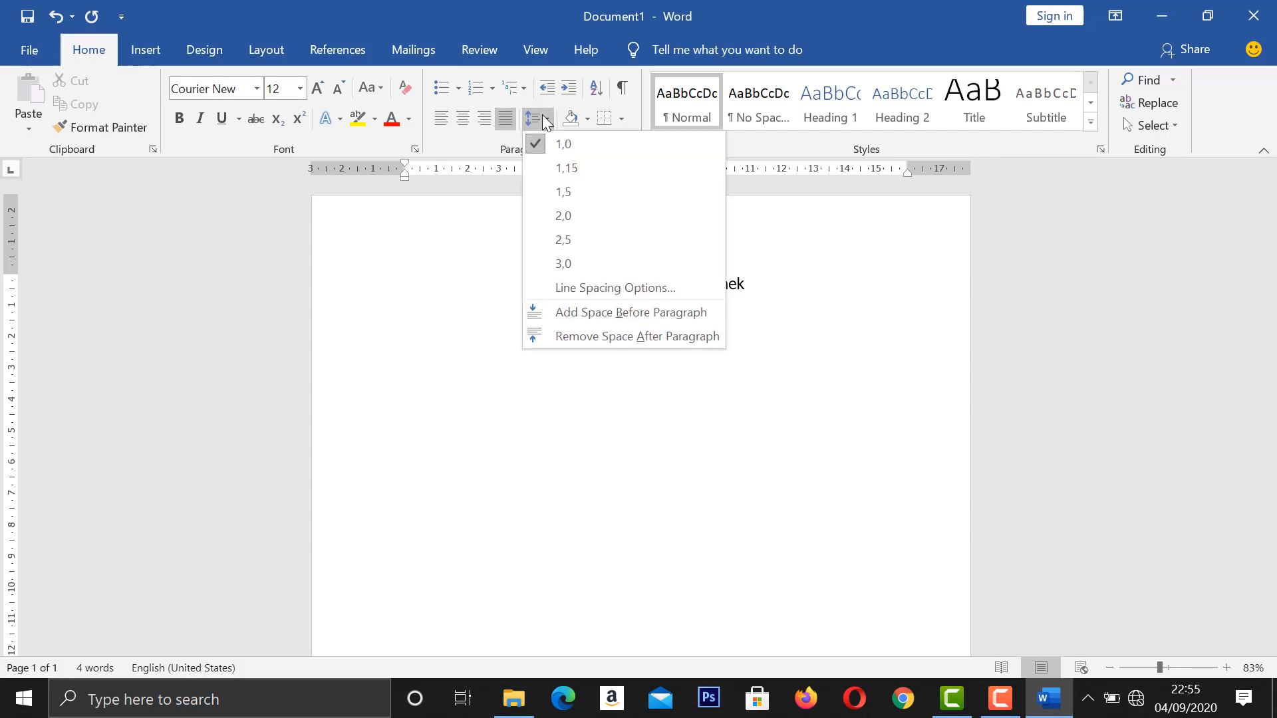
{"action": "left_click", "coordinate": [540, 181]}
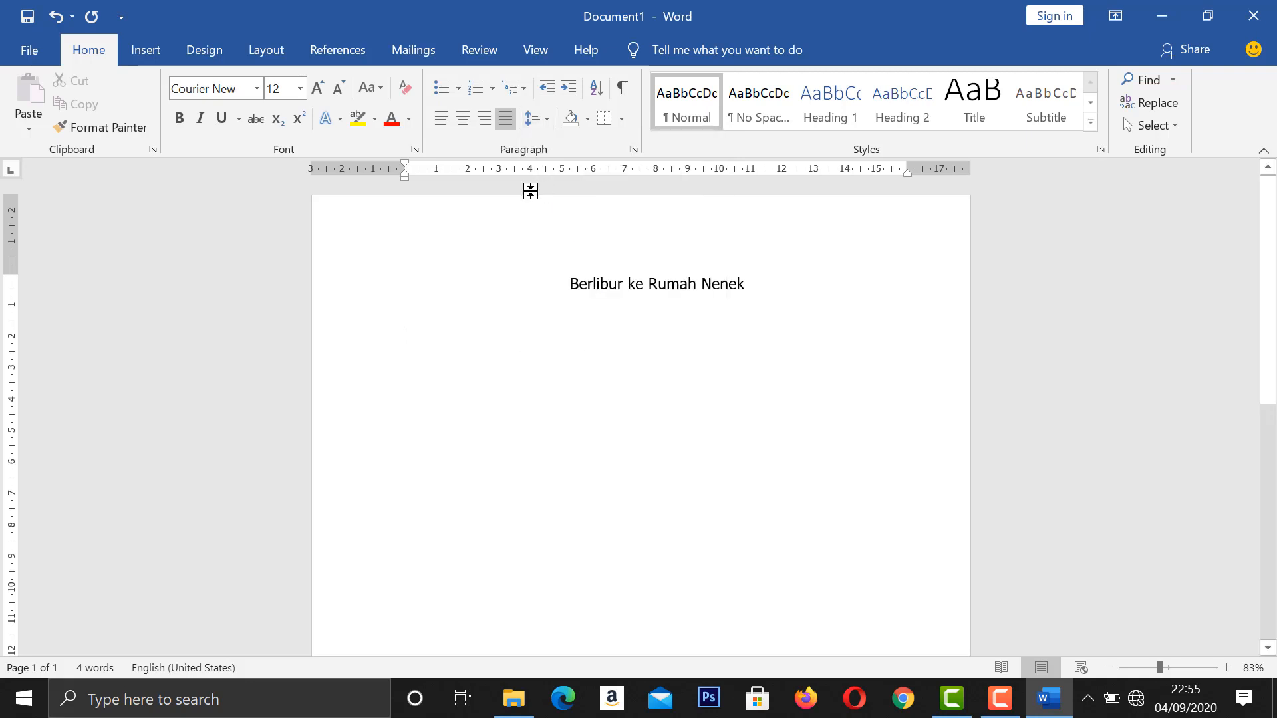
Write the story's opening about the weekend visits, from "Setiap libur akhir pekan" through "Nenek tinggal seorang diri".
{"action": "type", "text": "Setiap libu"}
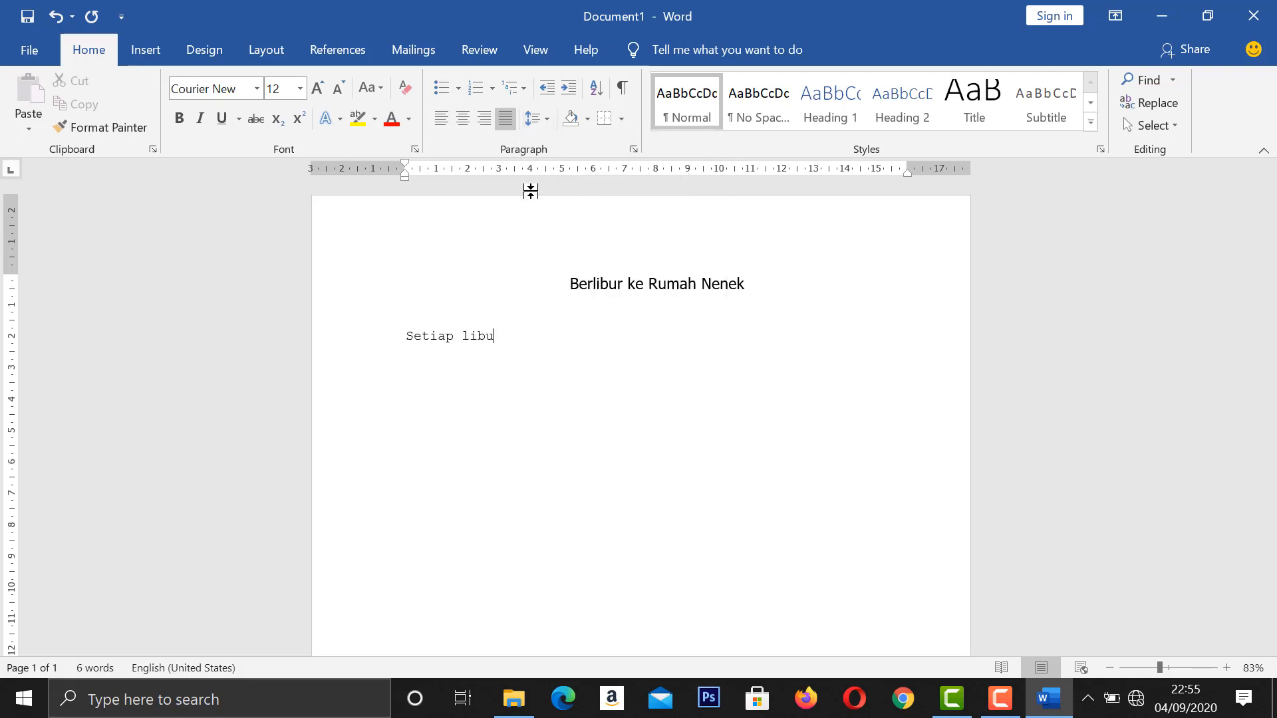
{"action": "type", "text": "r akhir pekan, Nita selalu pergi ke rumah "}
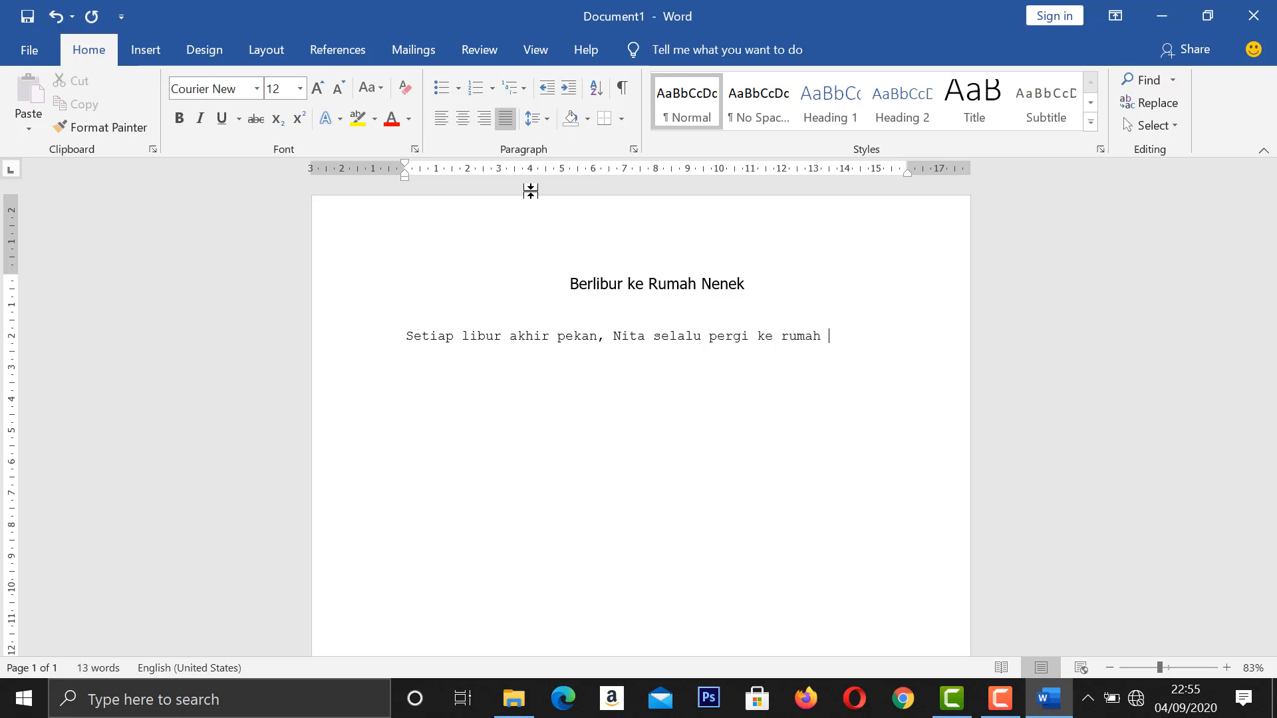
{"action": "type", "text": "nenek. Nenek tinggal seorang diri"}
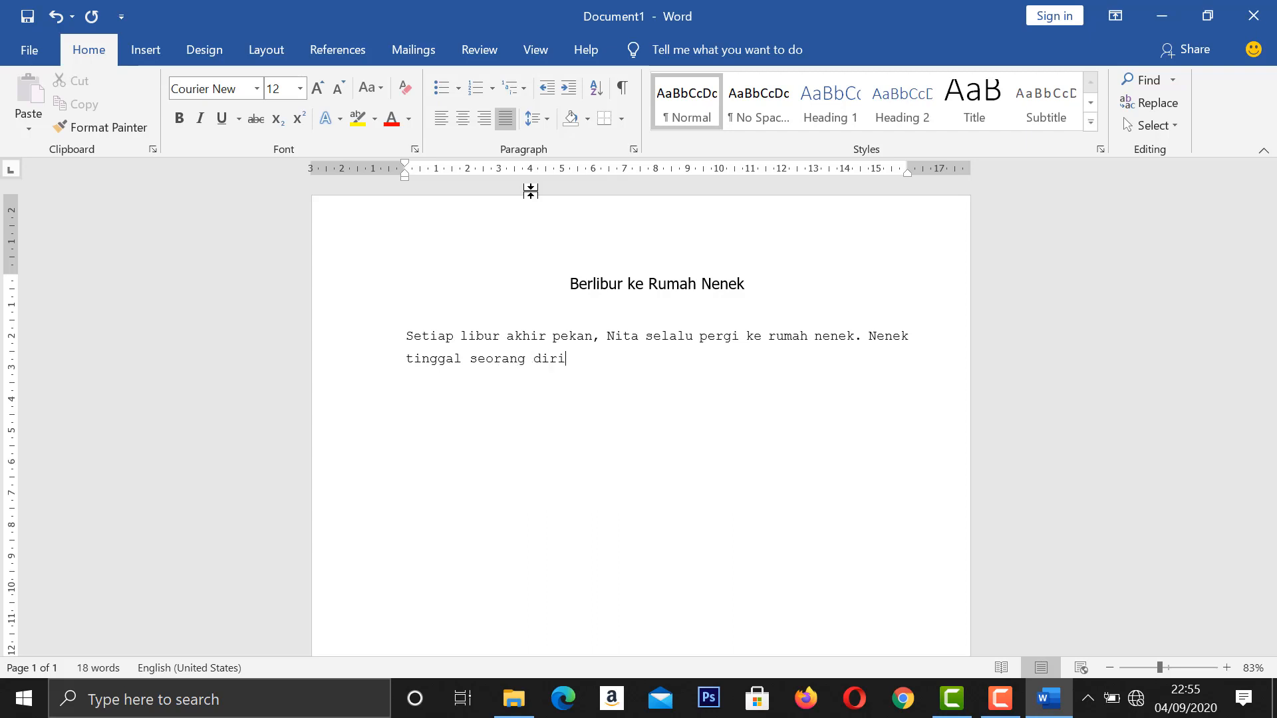
{"action": "type", "text": ". Oleh karena itu Nita"}
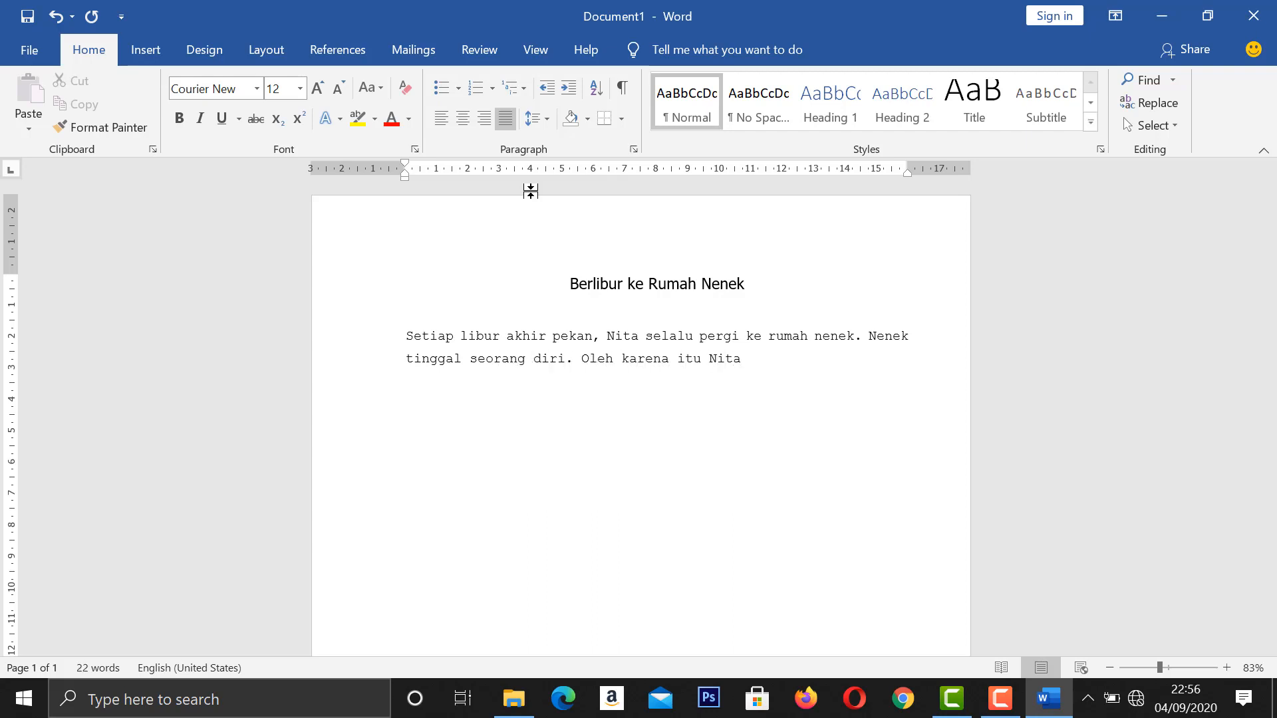
{"action": "type", "text": " sering berkunjung untuk menemani be"}
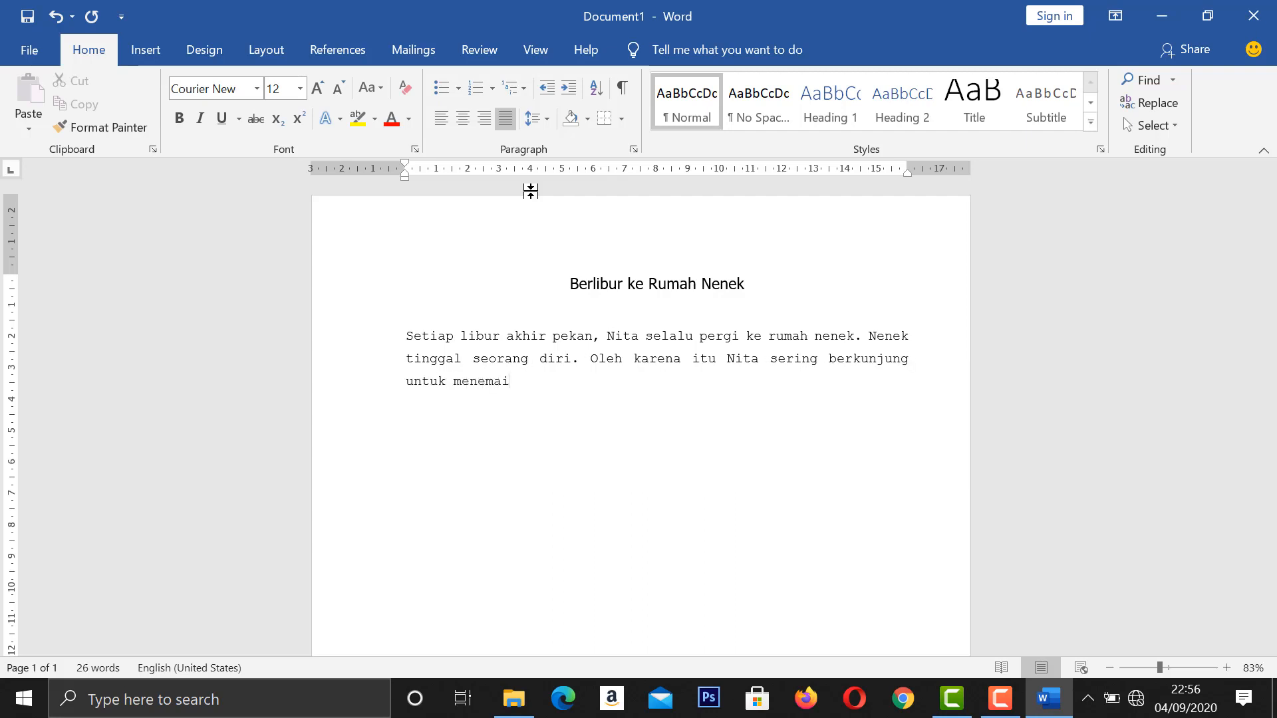
Complete the first body paragraph with the text from "Oleh karena itu" through "yang kebetulan berkunjung juga ke rumah nenek." and start a new paragraph.
{"action": "key", "text": "BackSpace"}
{"action": "key", "text": "BackSpace"}
{"action": "type", "text": "nenek. Terkadang Nita bertemu dengan sepup"}
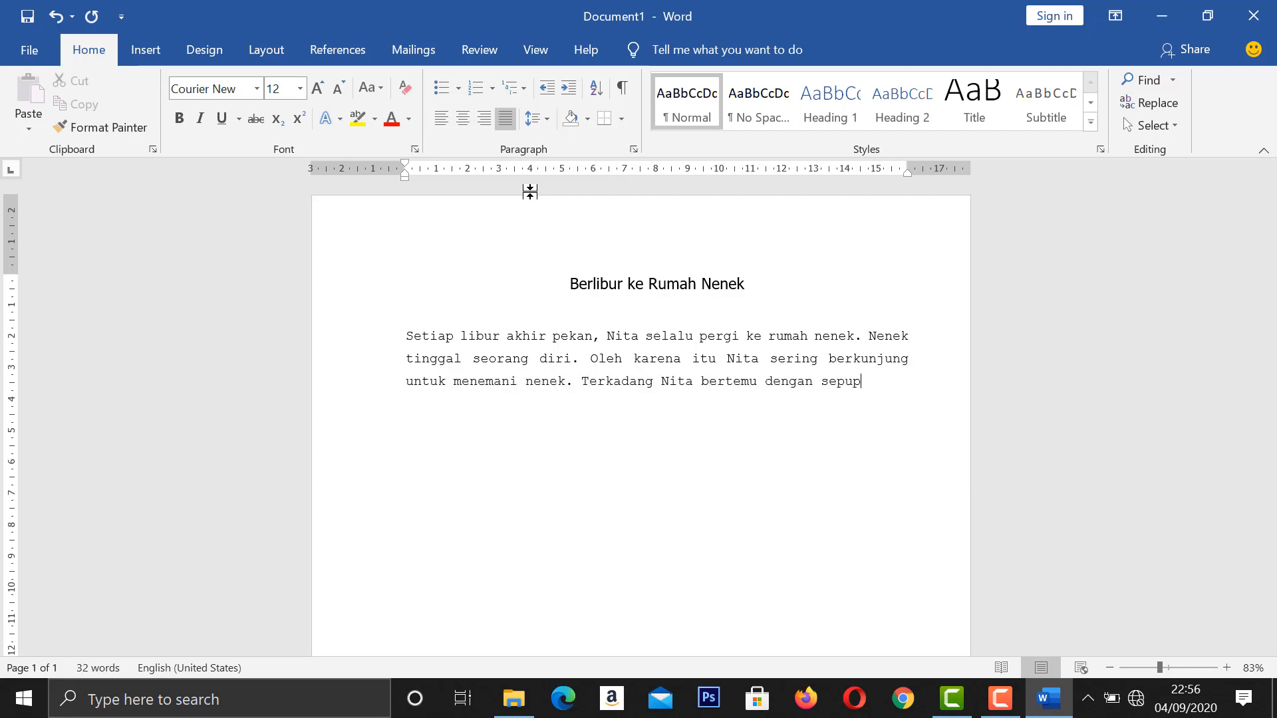
{"action": "type", "text": "u - sepupu yang keb"}
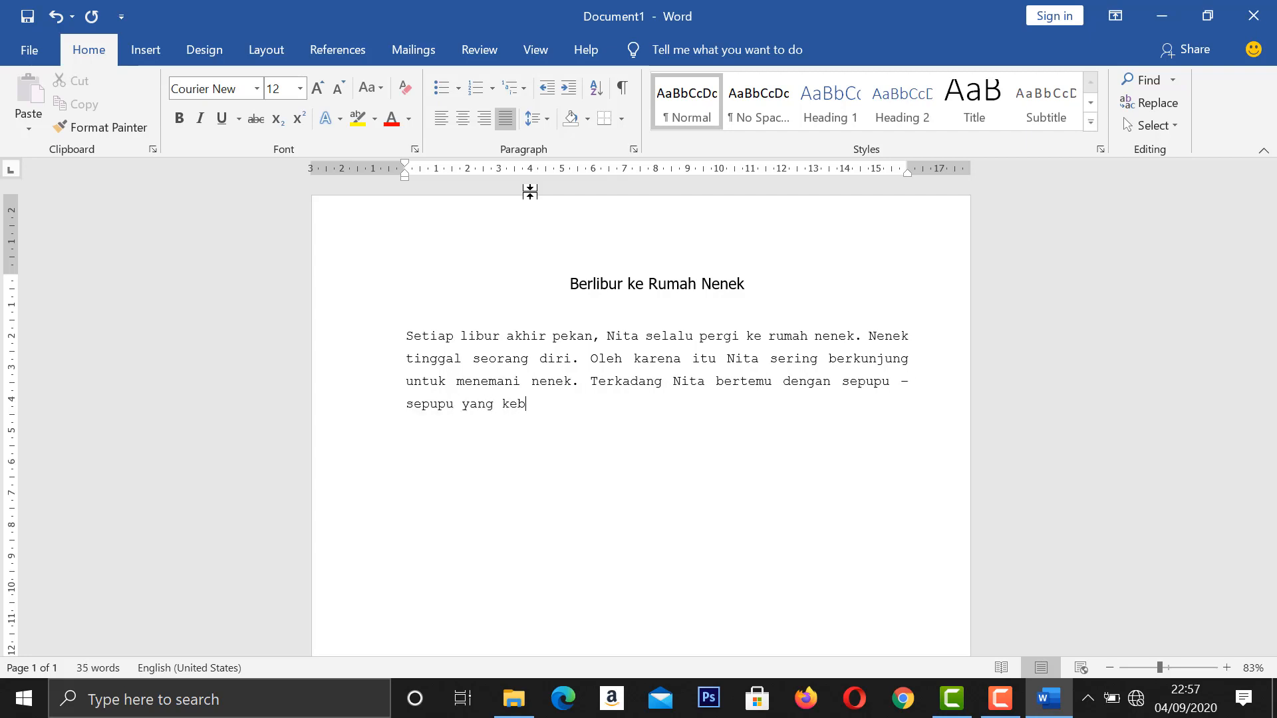
{"action": "type", "text": "etulan berkunjung juga"}
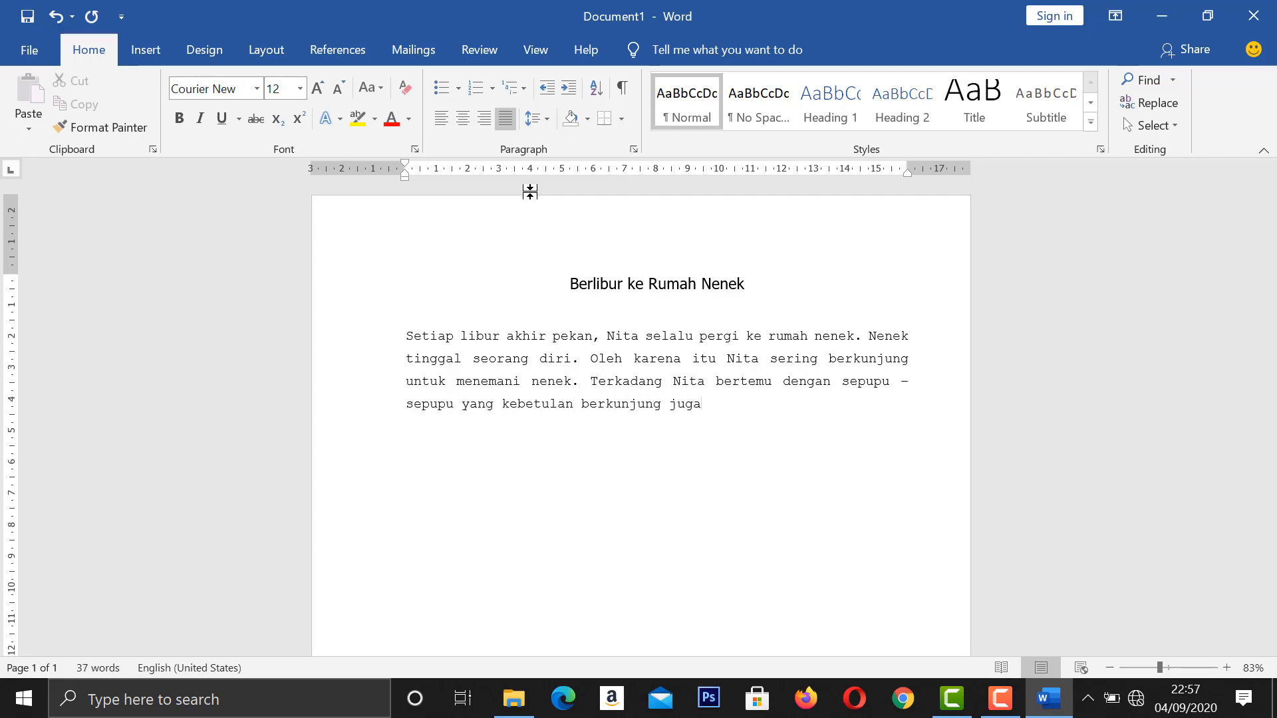
{"action": "type", "text": " ke rumah nenek."}
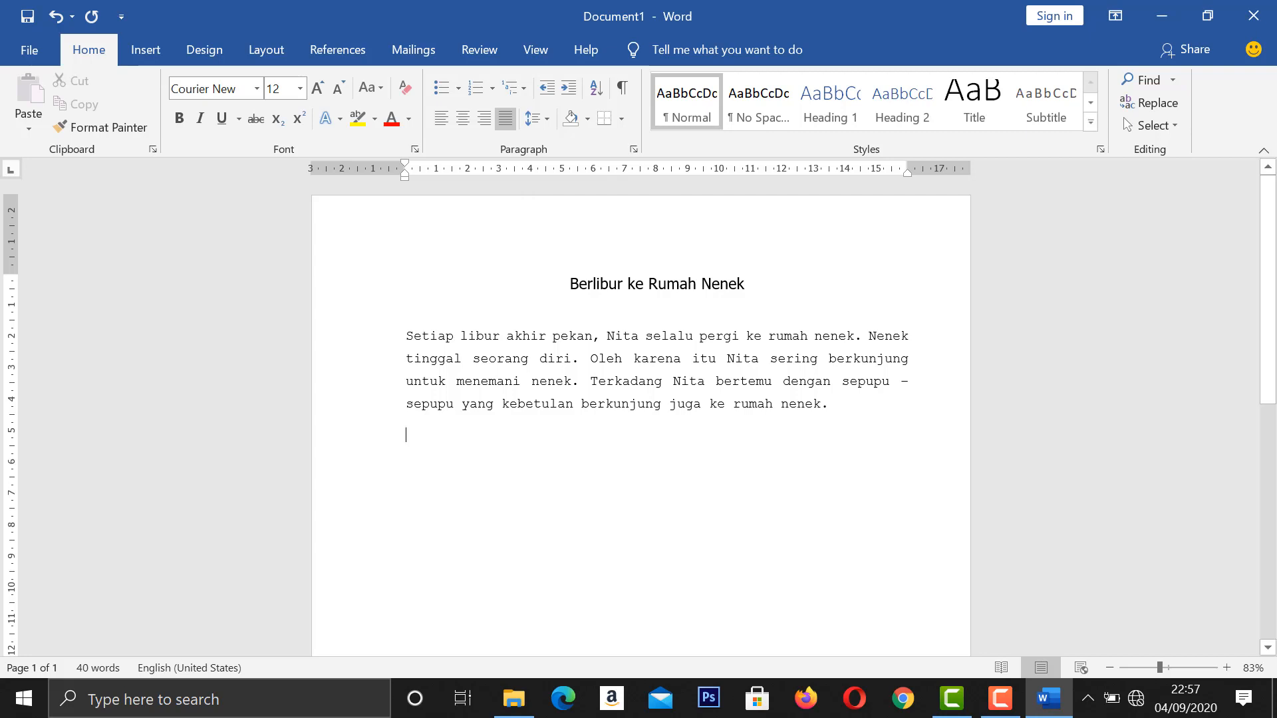
Format the new second body paragraph in Arial with right alignment, keeping line spacing at 1.5.
{"action": "left_click", "coordinate": [263, 86]}
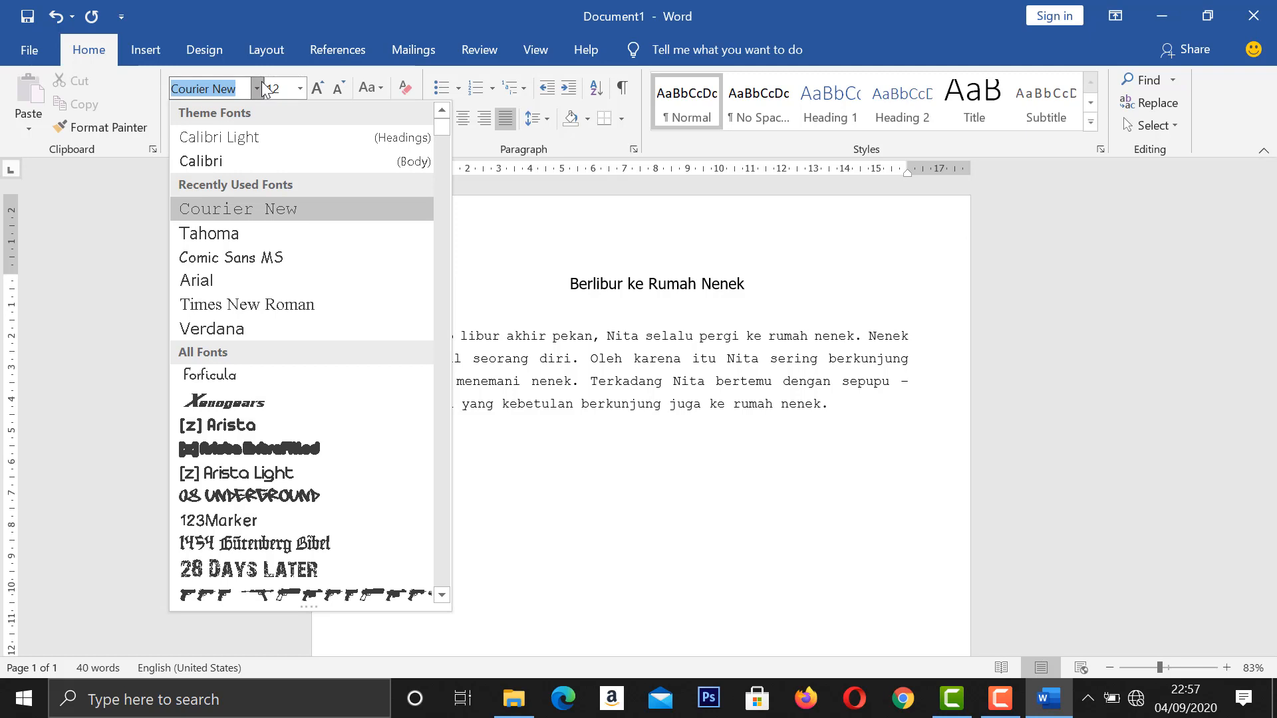
{"action": "left_click", "coordinate": [193, 280]}
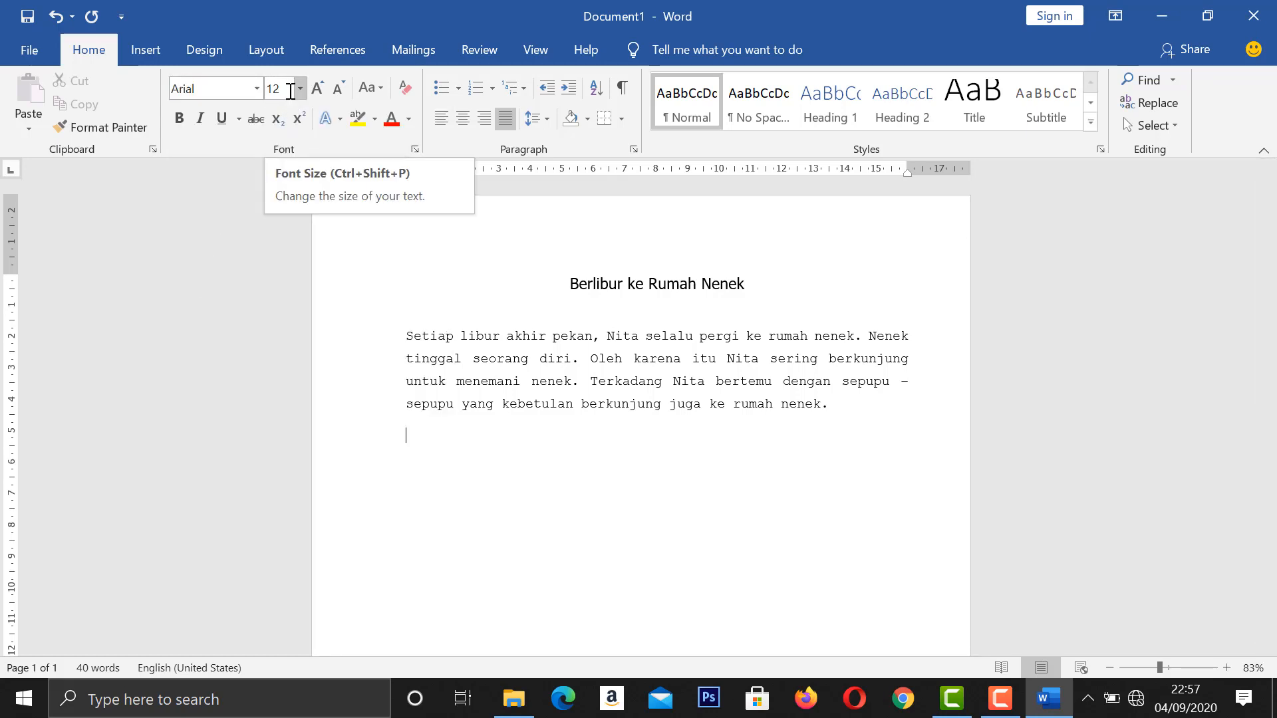
{"action": "left_click", "coordinate": [489, 116]}
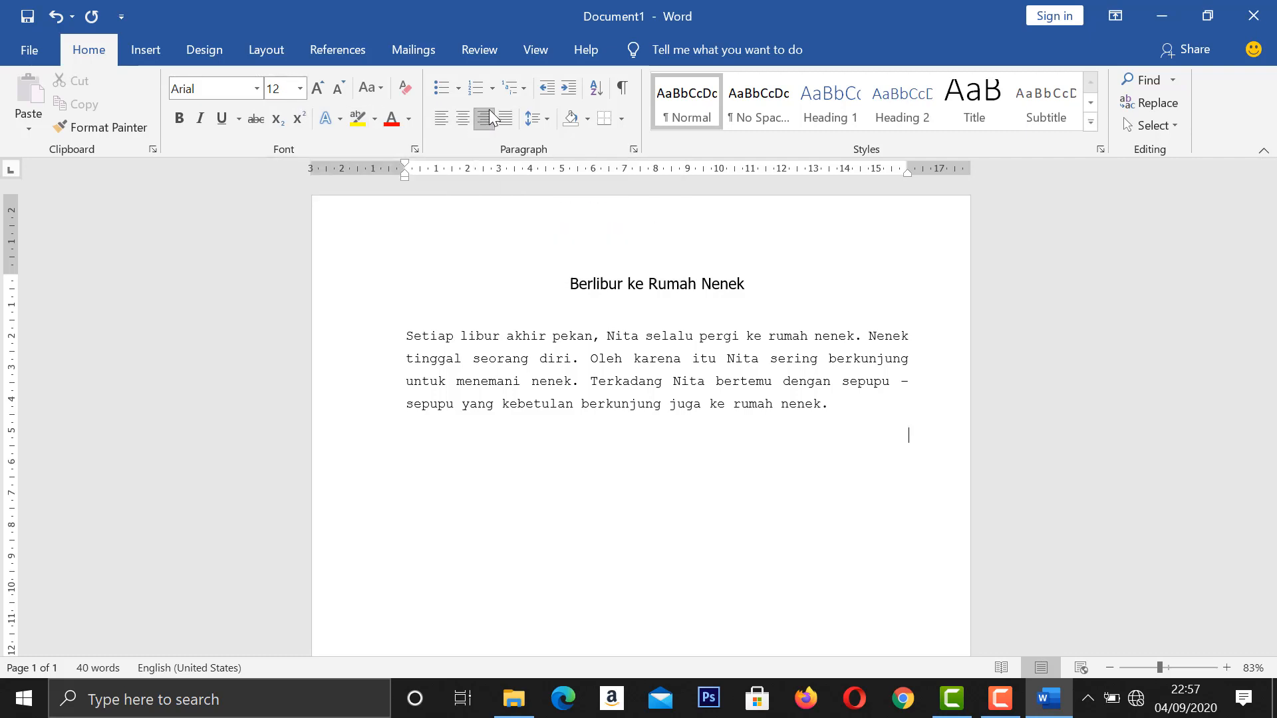
{"action": "left_click", "coordinate": [532, 117]}
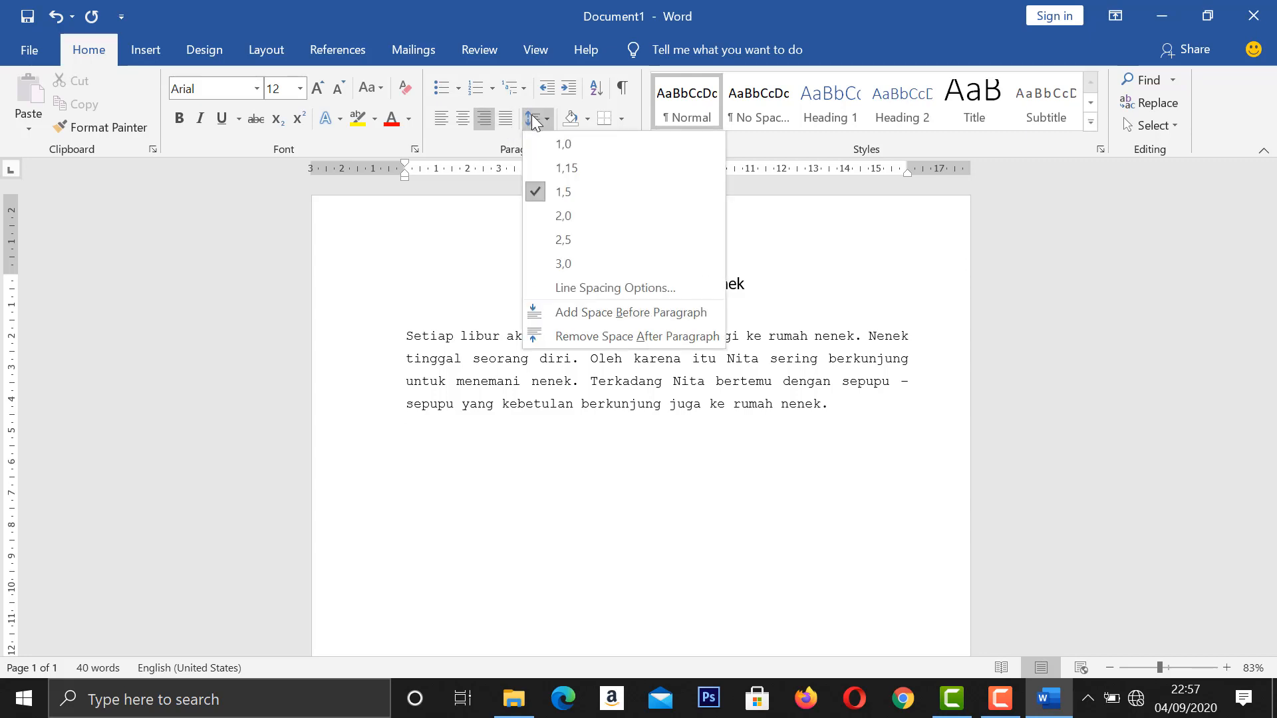
{"action": "key", "text": "Escape"}
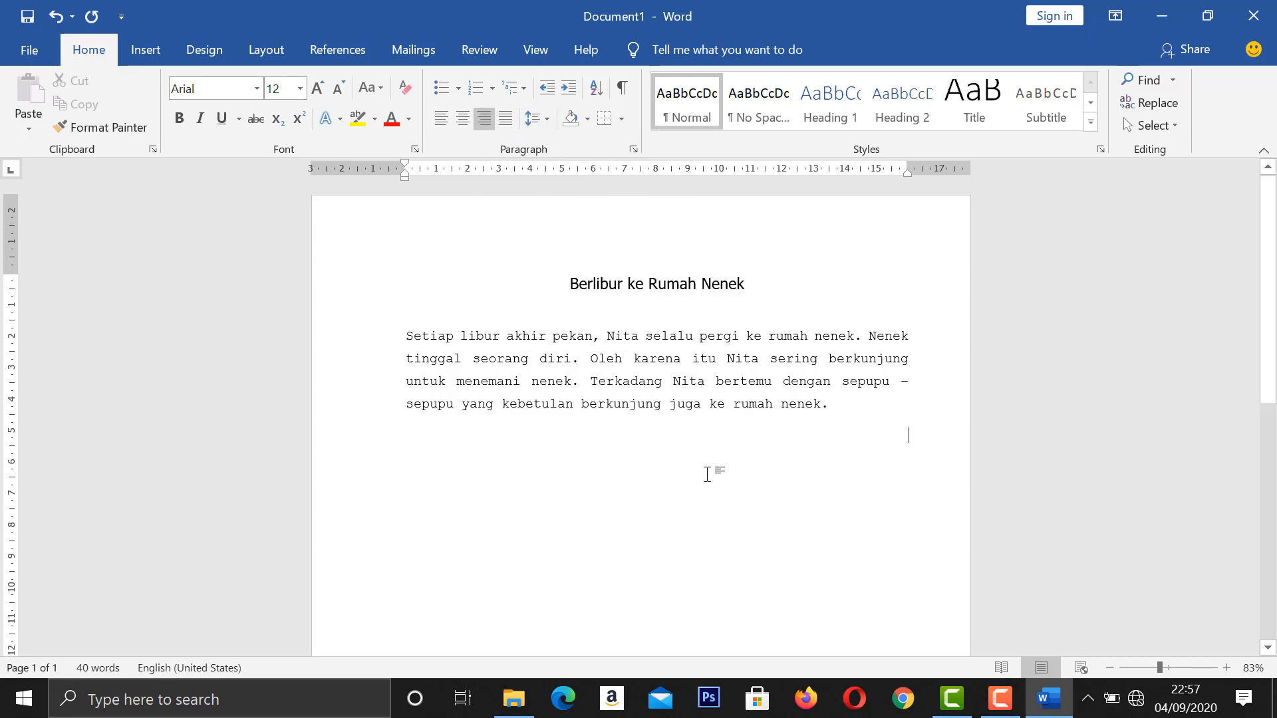
Write the second paragraph about the koi fish, from "Satu aktivitas yang disukai" through "ikan koi yang besar – besar.", and start a new paragraph.
{"action": "type", "text": "Satu aktivitas yang disuk"}
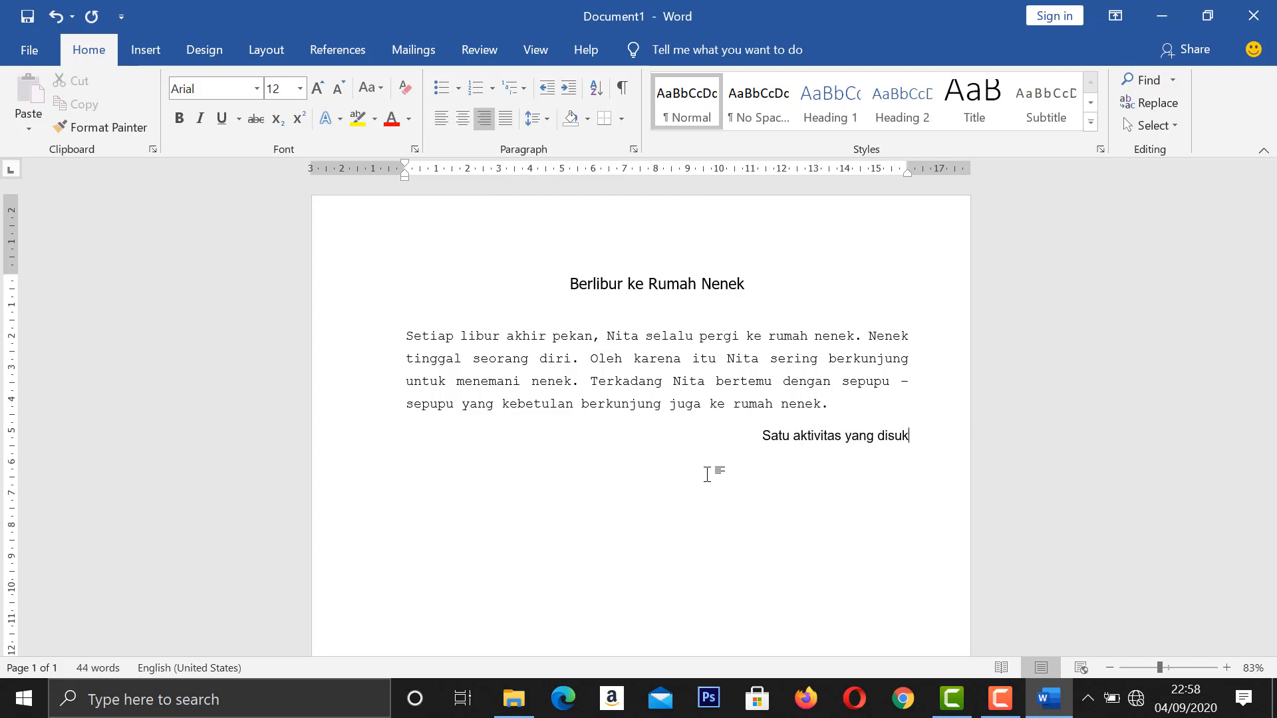
{"action": "type", "text": "ai Nita saat berlibur "}
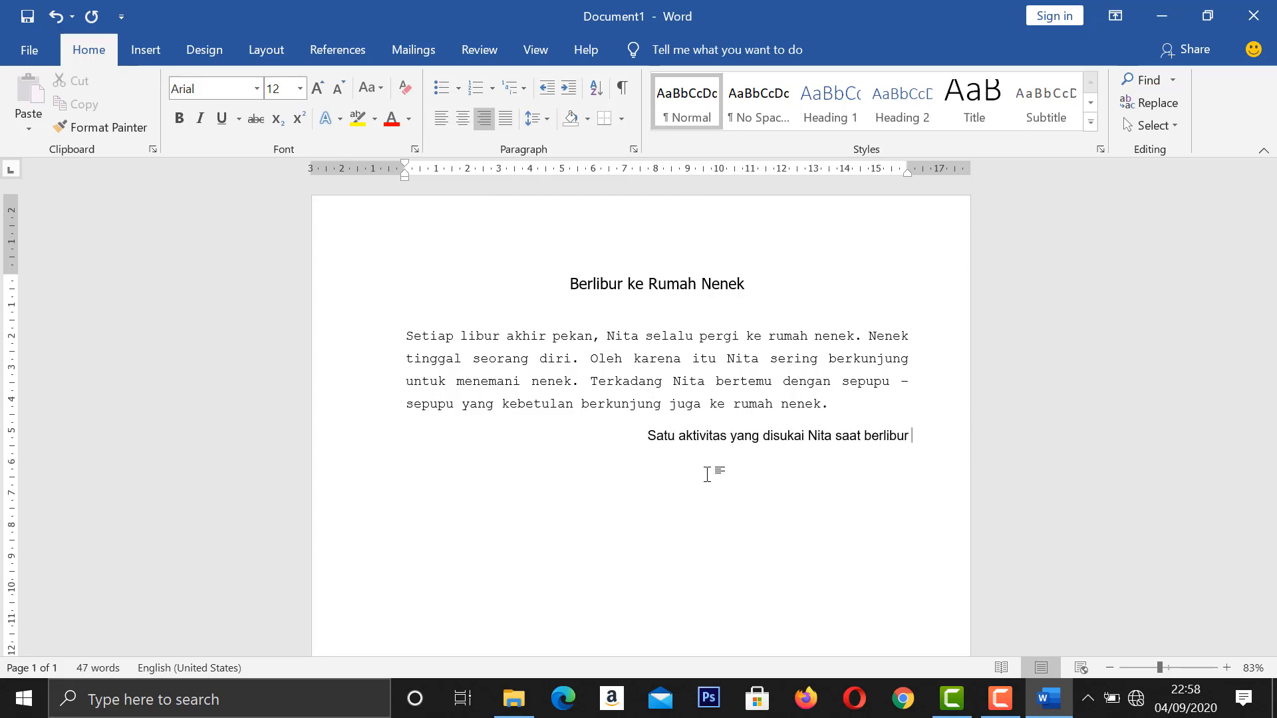
{"action": "type", "text": "ke rumah nenek adalah bermai"}
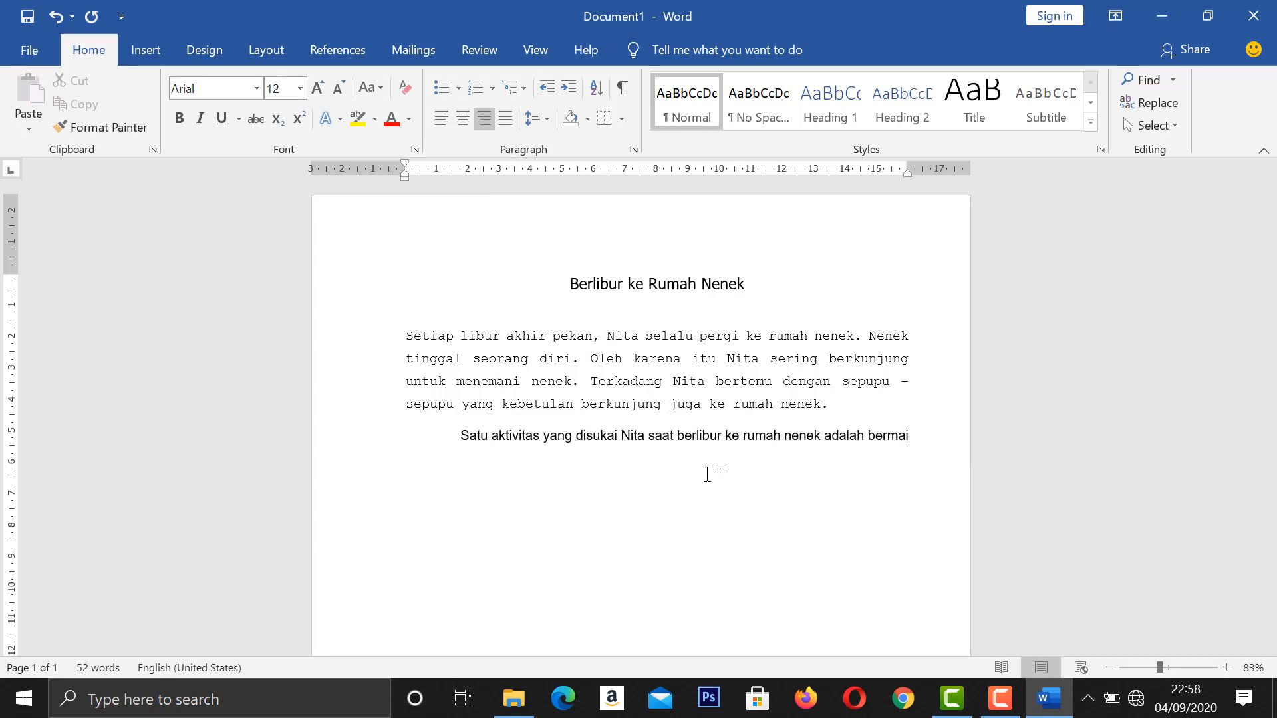
{"action": "type", "text": "n bersama ikan koi pelihara"}
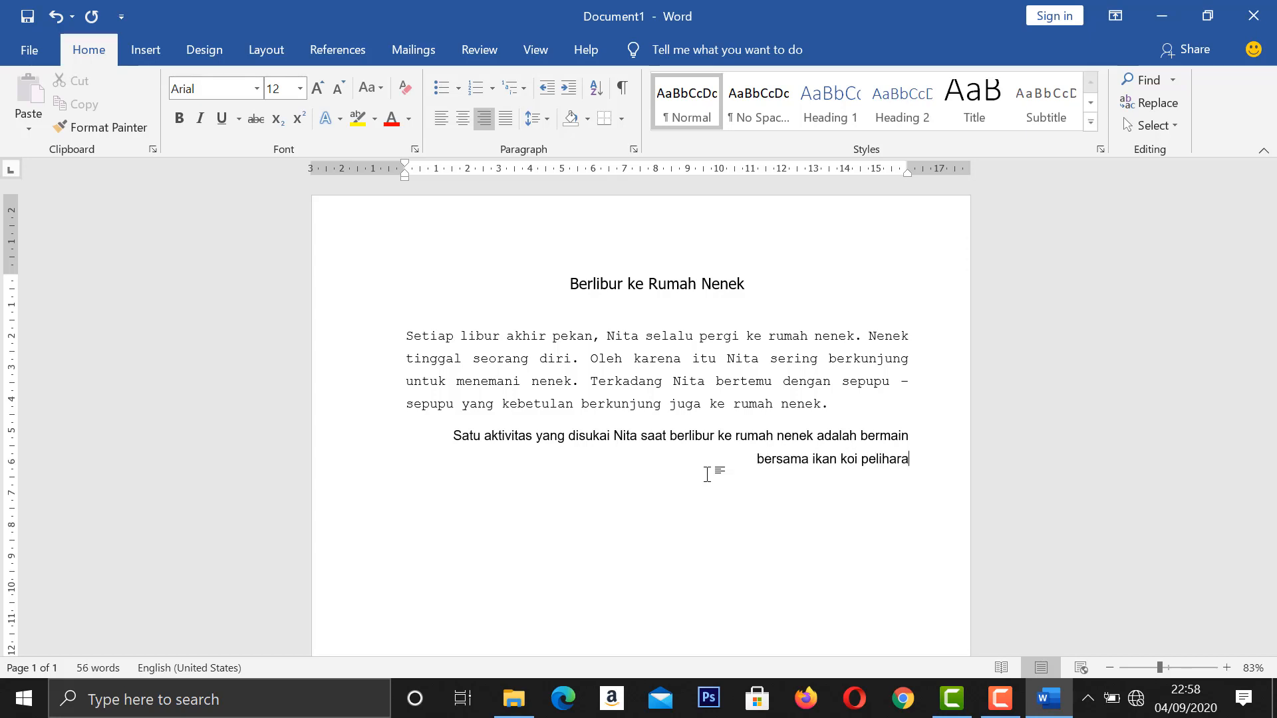
{"action": "type", "text": "an nenek. "}
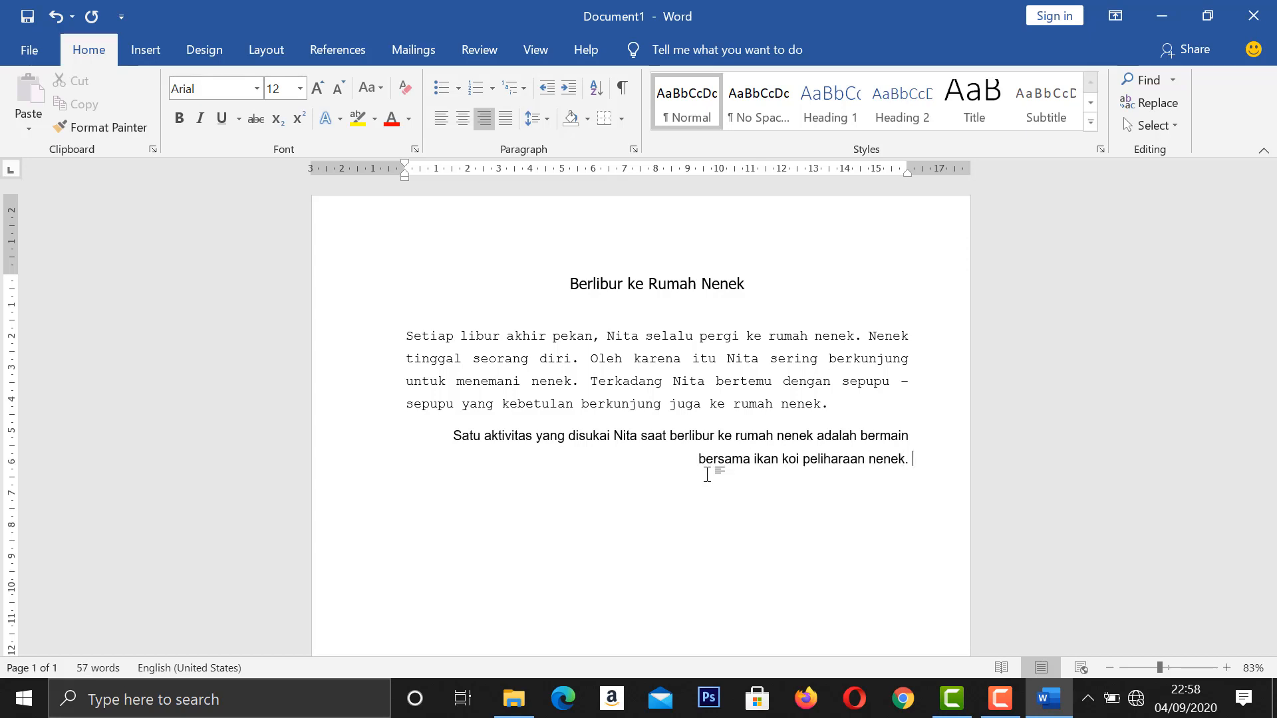
{"action": "type", "text": "Nenek mempunyai peliharaan ikan"}
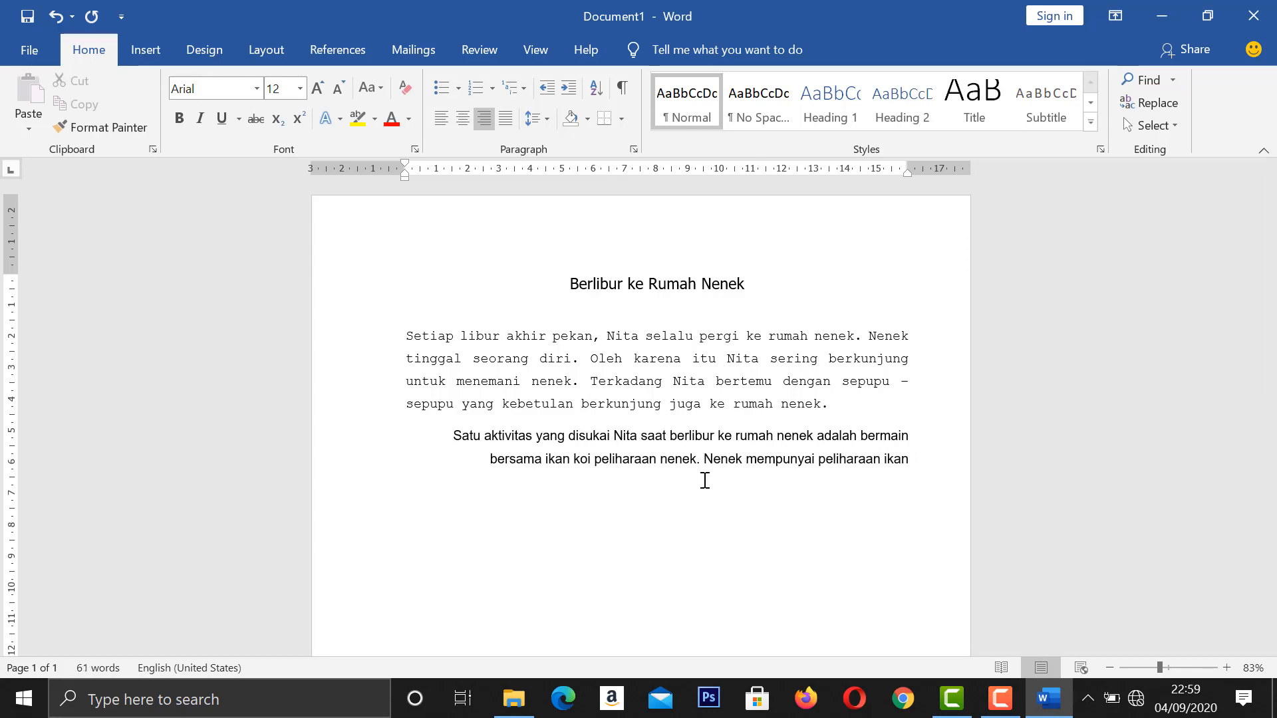
{"action": "type", "text": " koi yang besar - besar."}
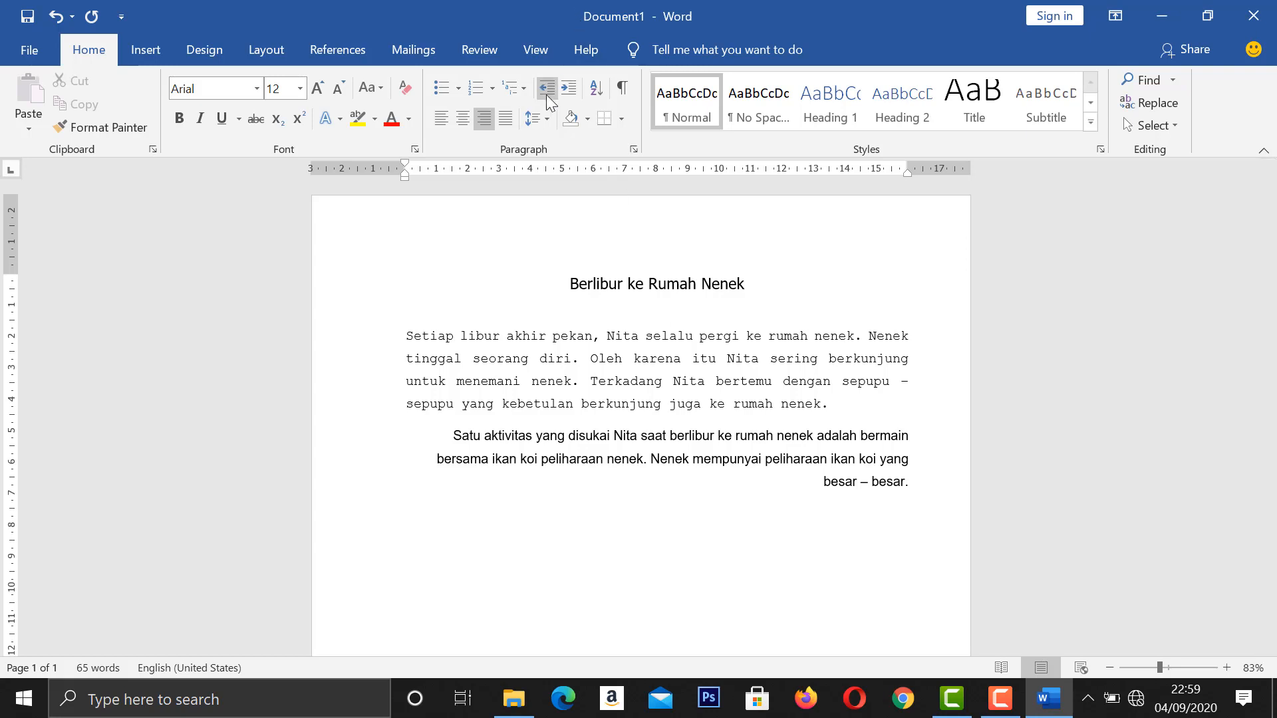
Format the new third body paragraph in Comic Sans MS with left alignment, keeping line spacing at 1.5.
{"action": "left_click", "coordinate": [257, 88]}
{"action": "left_click", "coordinate": [200, 282]}
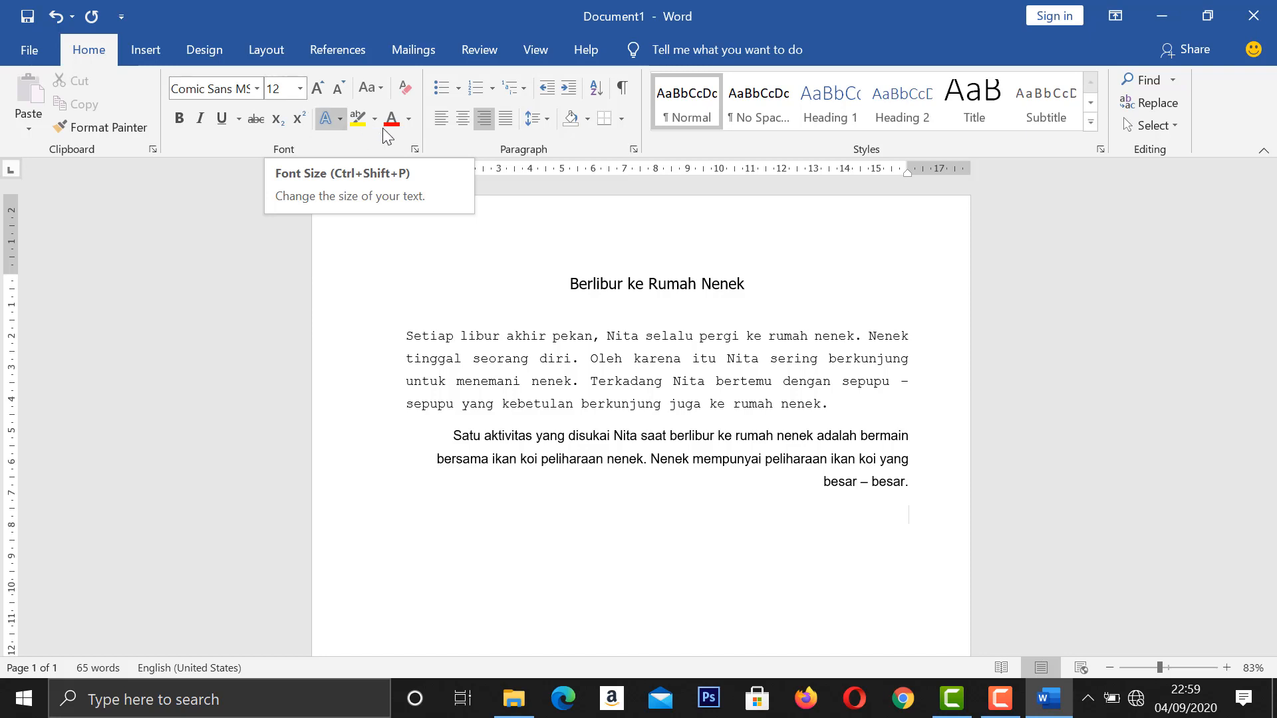
{"action": "left_click", "coordinate": [440, 121]}
{"action": "left_click", "coordinate": [533, 121]}
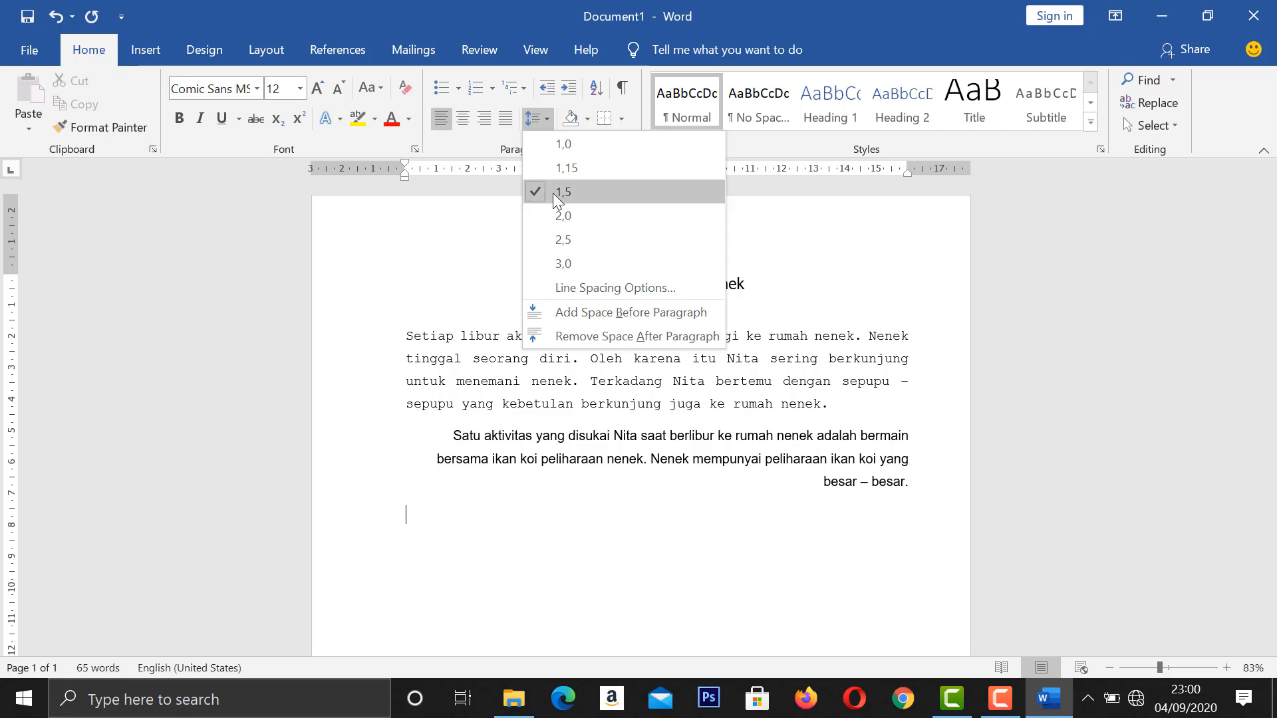
{"action": "left_click", "coordinate": [429, 279]}
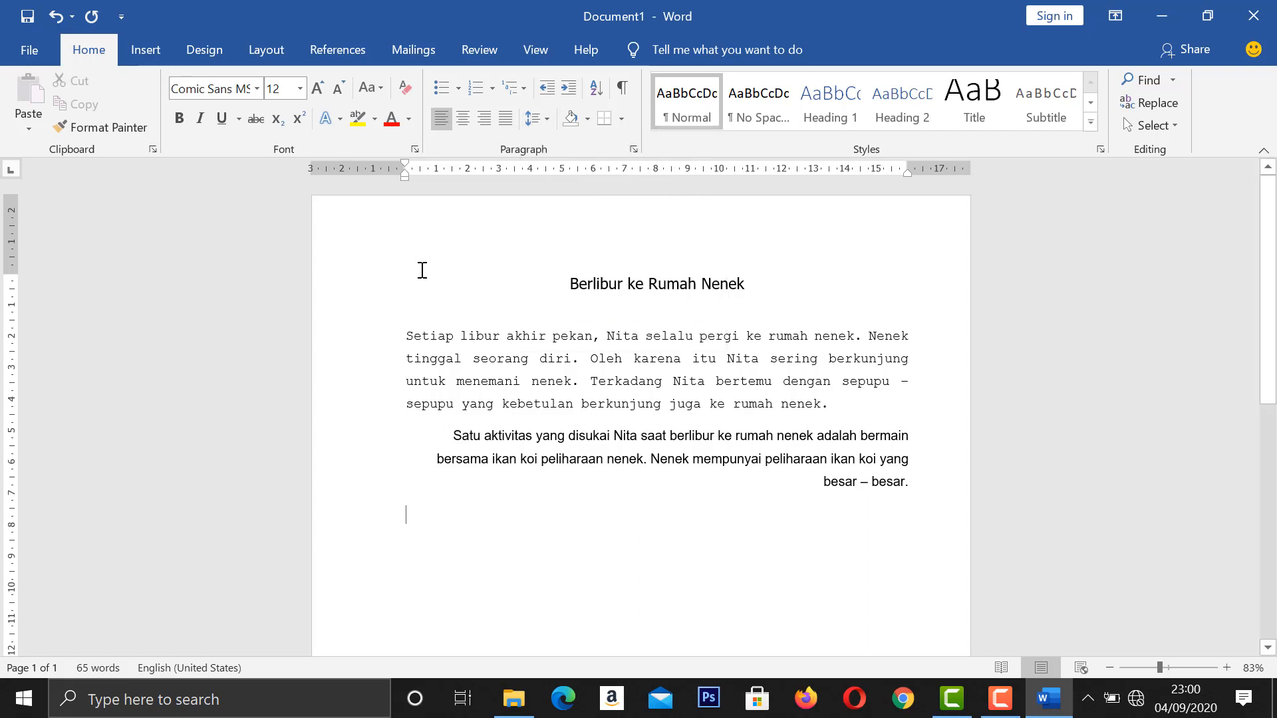
Write the third paragraph about swimming and feeding the fish, from "terbiasa berenang dan bermain bersama ikan koi" through "berlibur akhir pekan ke rumah nenek.".
{"action": "type", "text": "Nita terbiasa berena"}
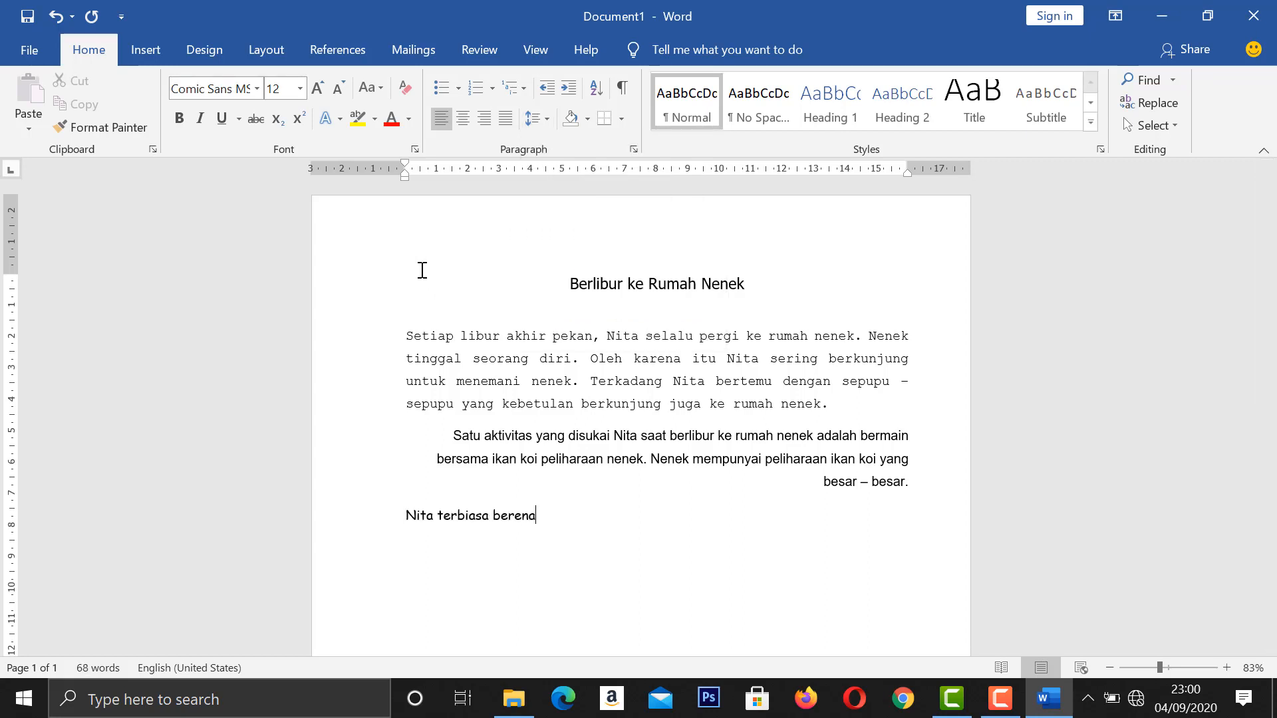
{"action": "type", "text": "ng dan bermain bersama ikan koi"}
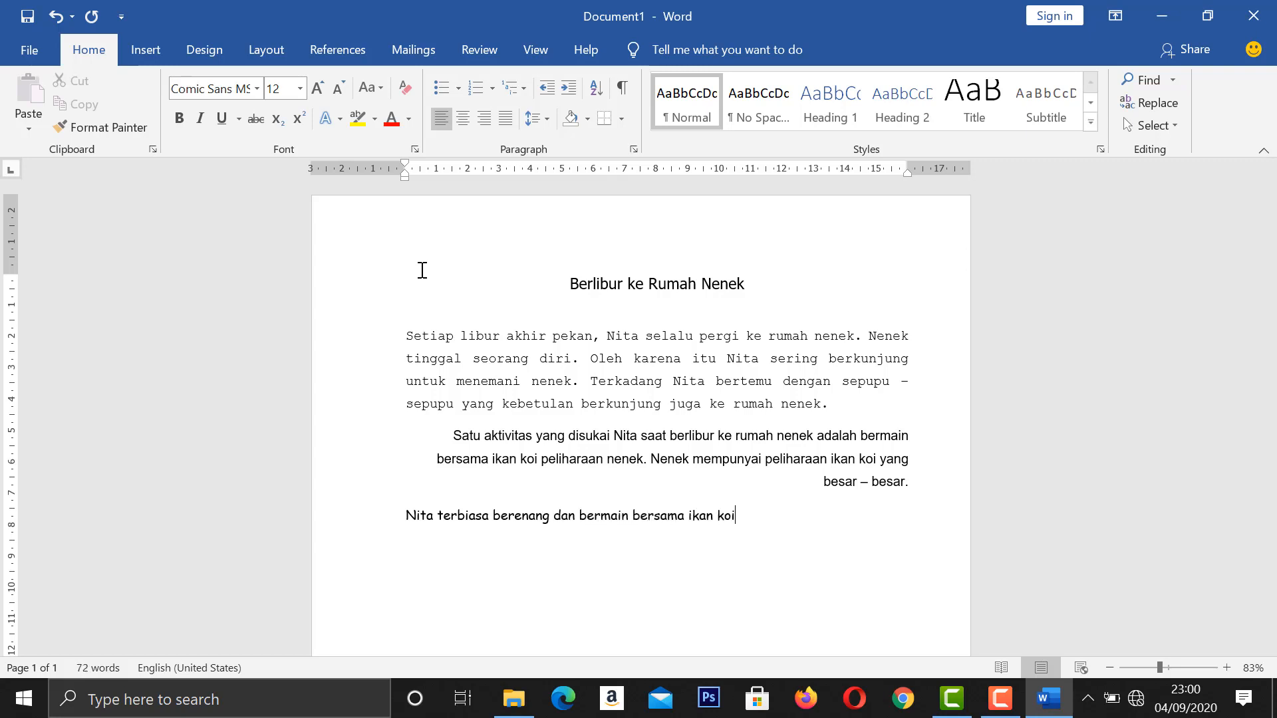
{"action": "type", "text": ". Tak lupa Nita juga memberi makan ikan ters"}
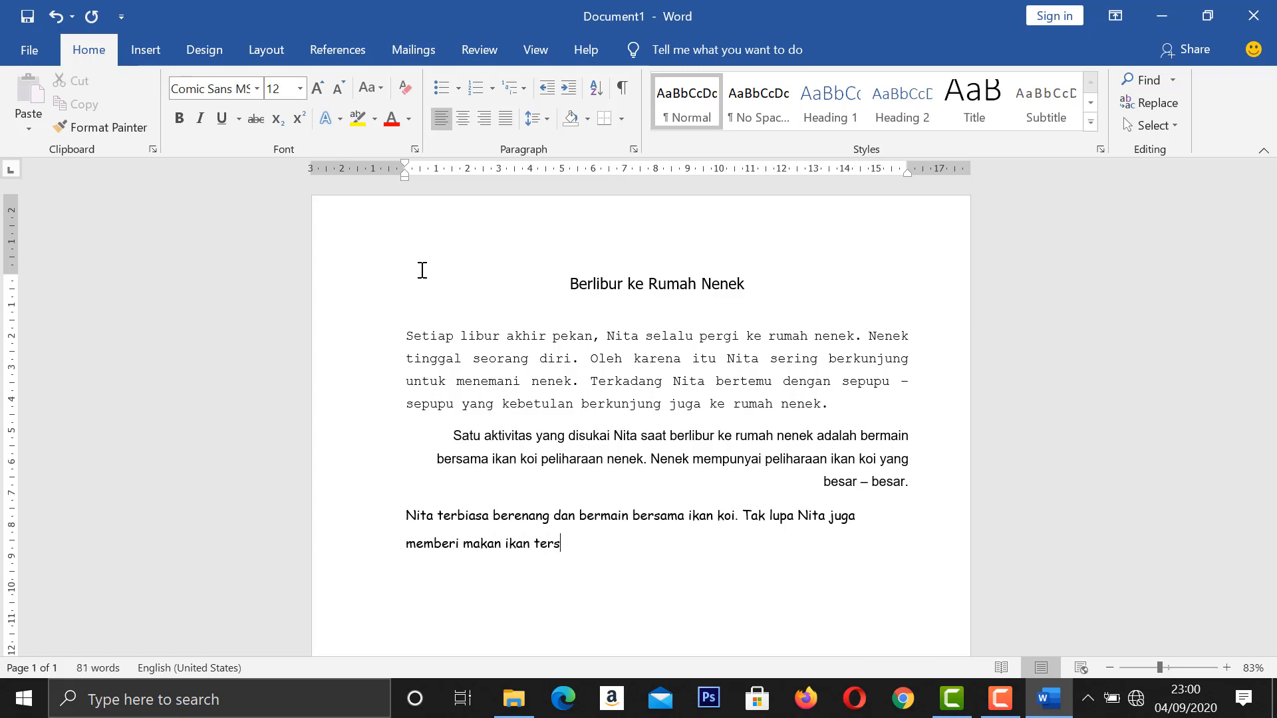
{"action": "type", "text": "ebut. Nita sangat s"}
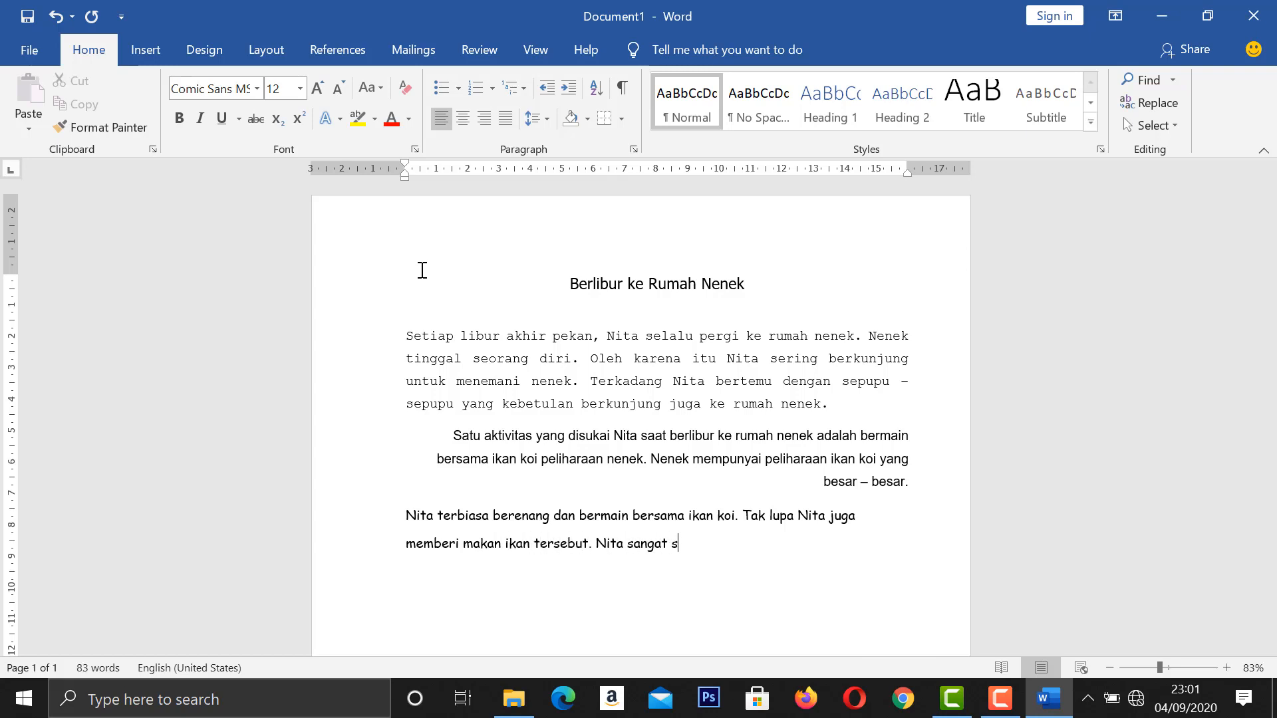
{"action": "type", "text": "enang berlibur akhi"}
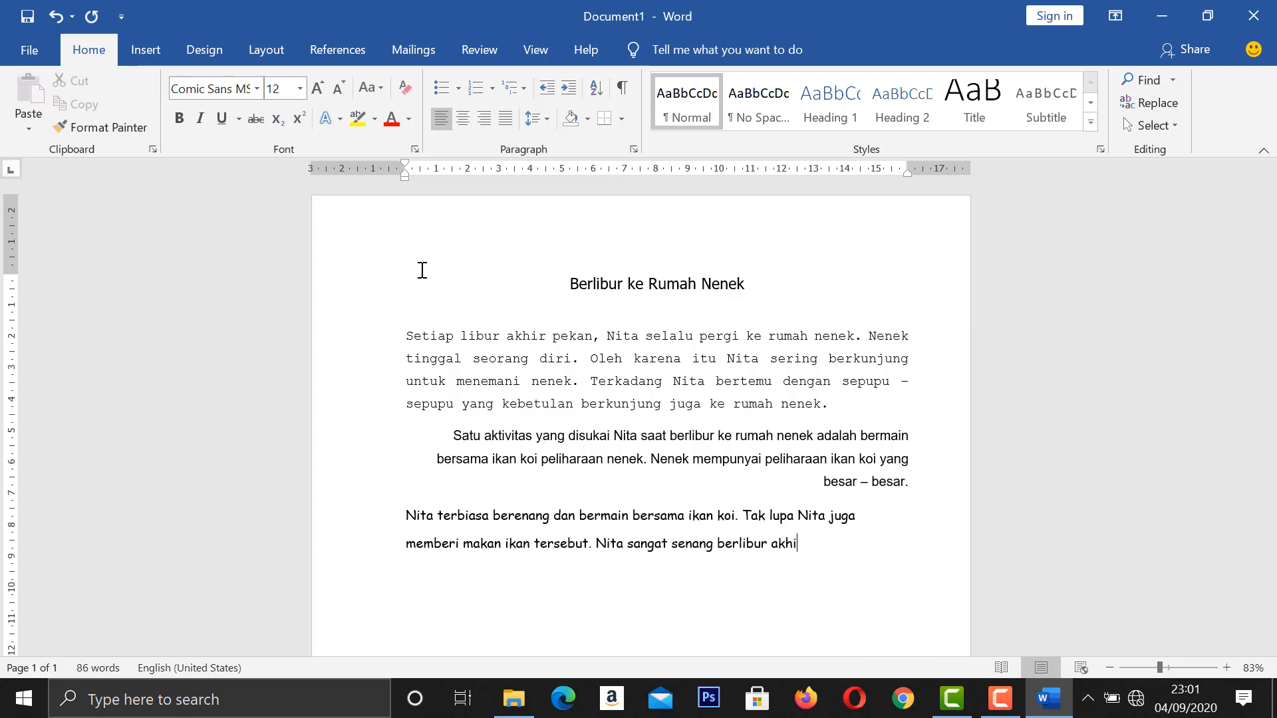
{"action": "type", "text": "r pekan ke rumah"}
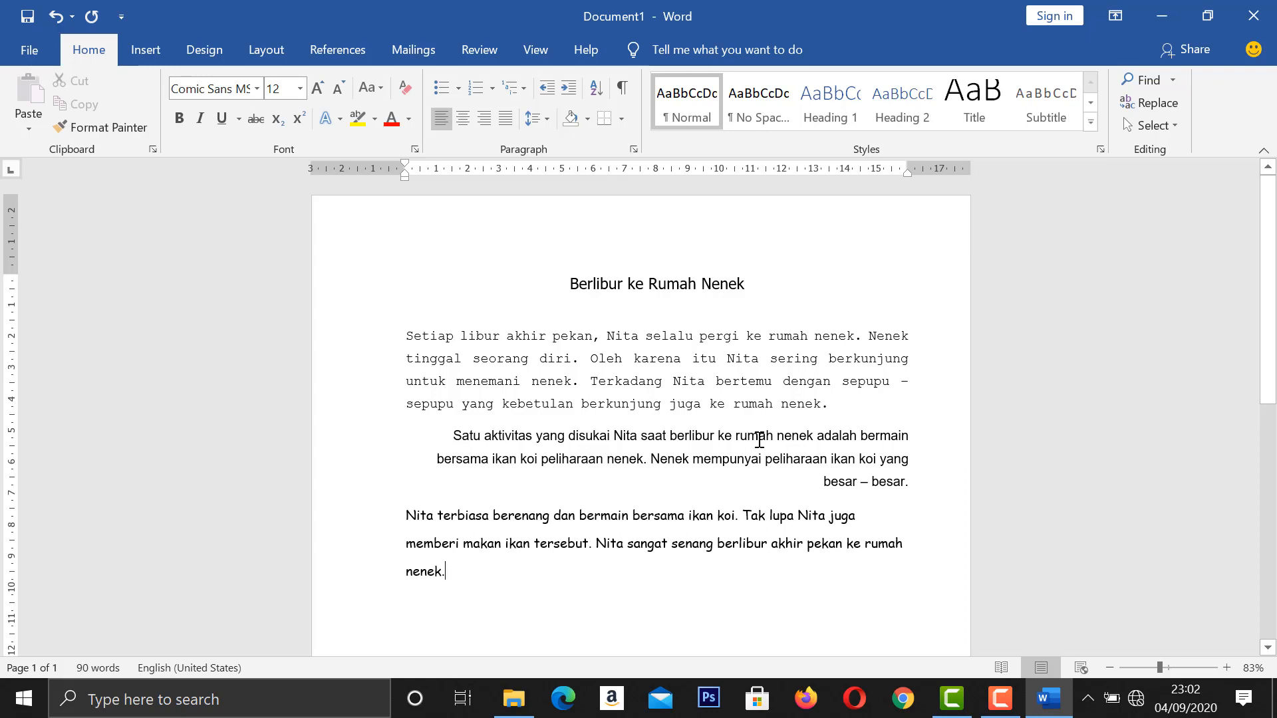
Make the title "Berlibur ke Rumah Nenek" bold and underlined, without italics.
{"action": "left_click_drag", "start_coordinate": [575, 282], "coordinate": [738, 288]}
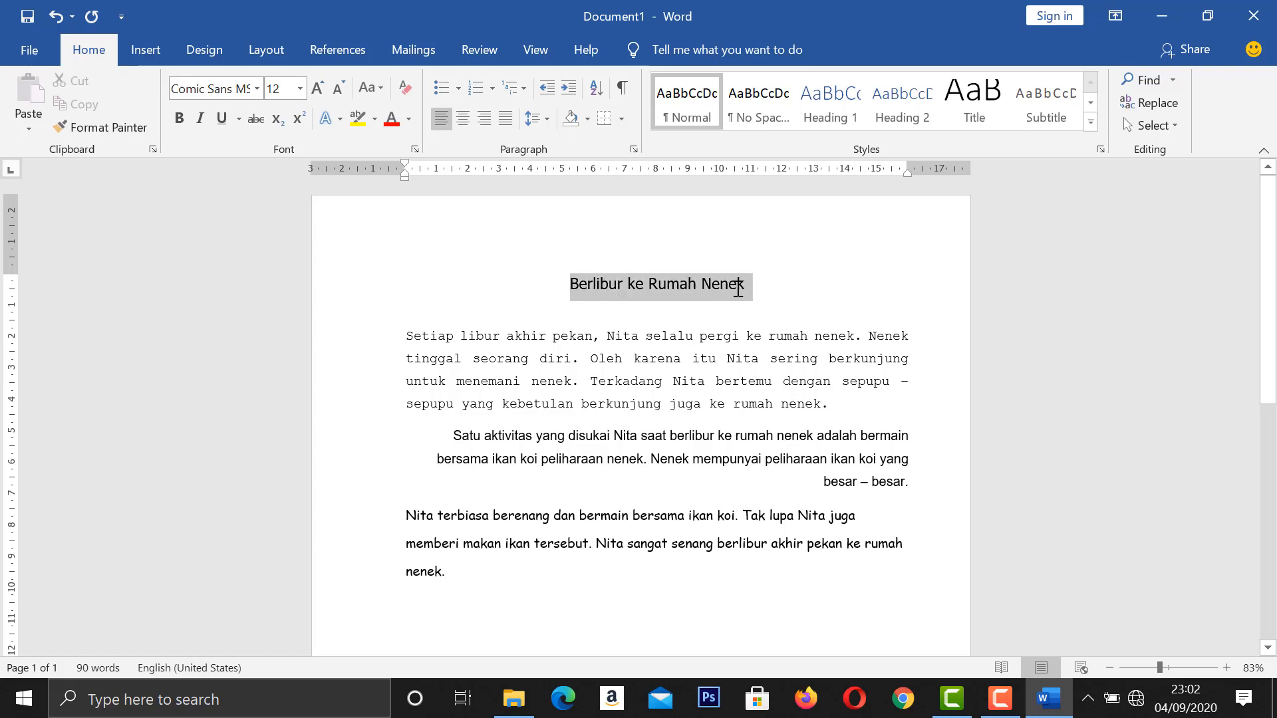
{"action": "left_click", "coordinate": [198, 119]}
{"action": "left_click", "coordinate": [184, 117]}
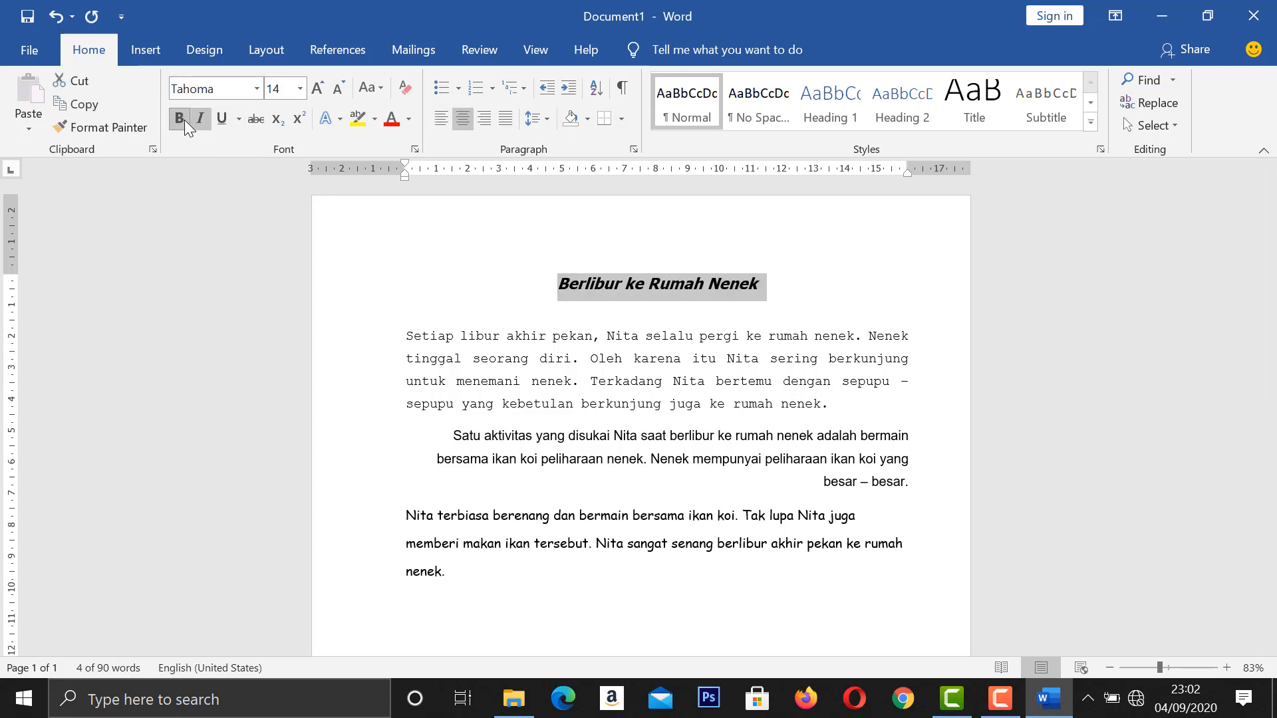
{"action": "left_click", "coordinate": [194, 122]}
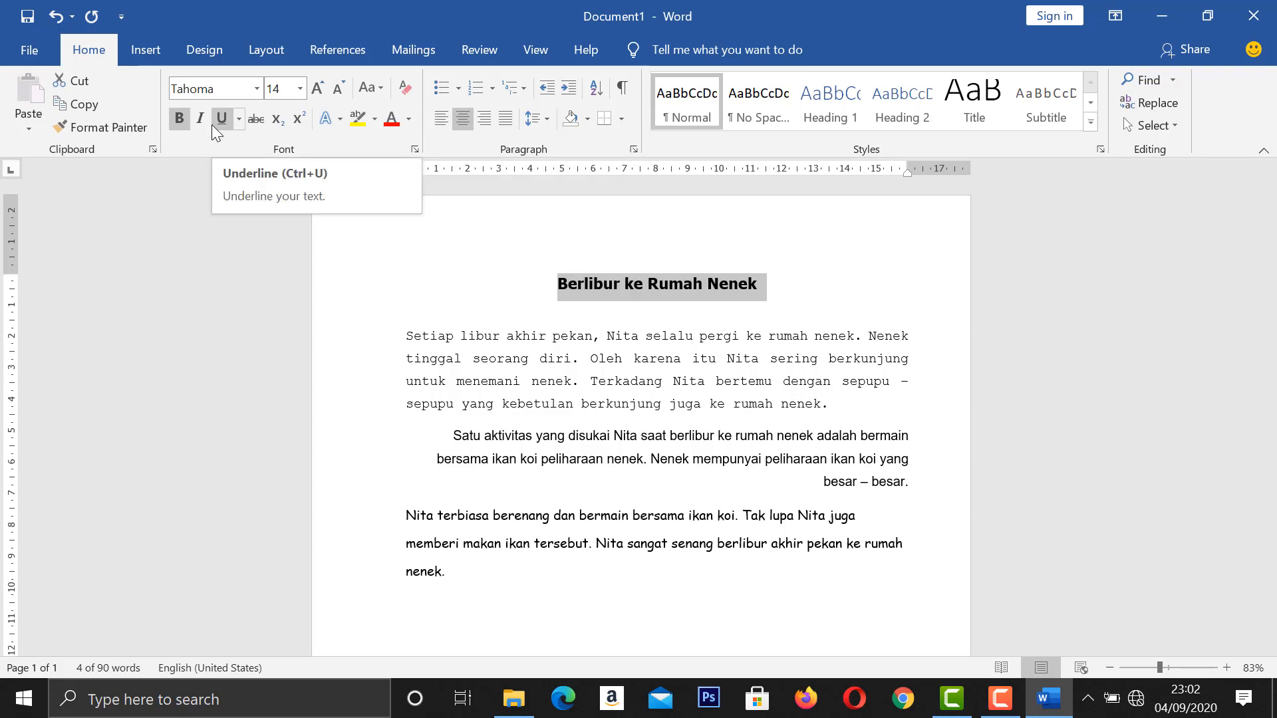
{"action": "left_click", "coordinate": [219, 120]}
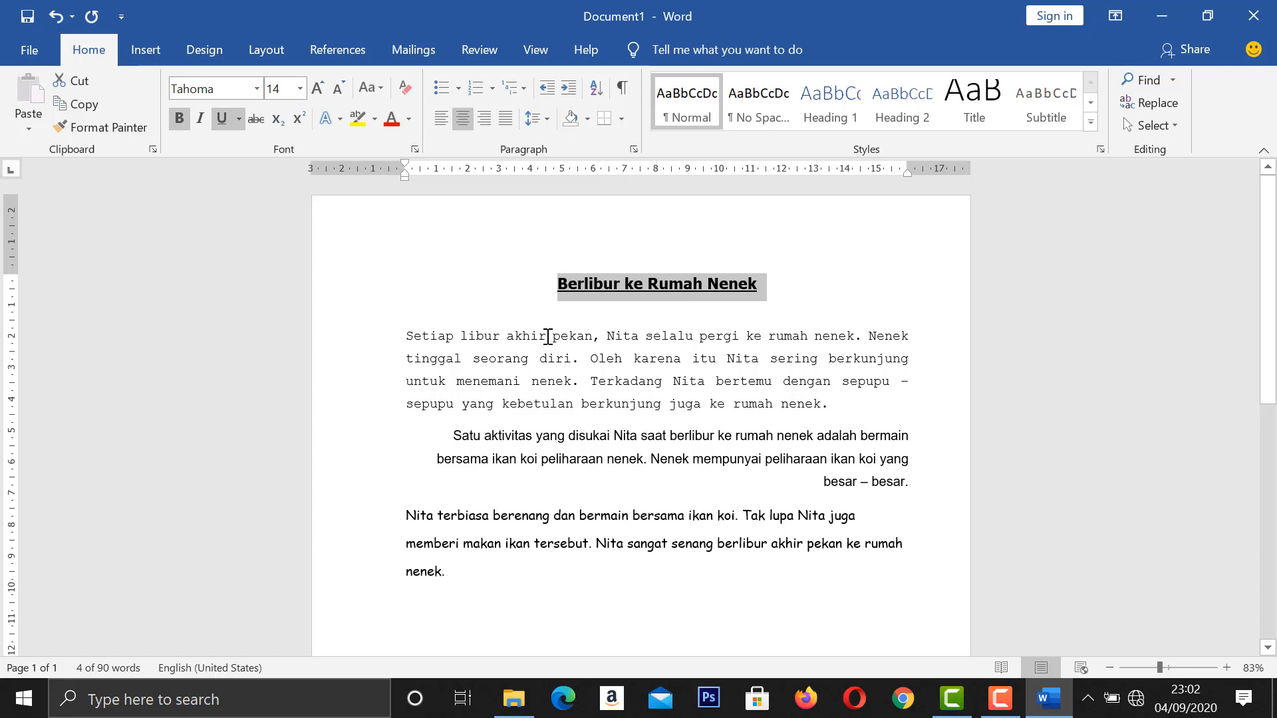
Insert the grandmother-and-girl picture girl-her-granny-walk-little-44631647 from the Downloads folder at the end of the first body paragraph.
{"action": "left_click", "coordinate": [850, 404]}
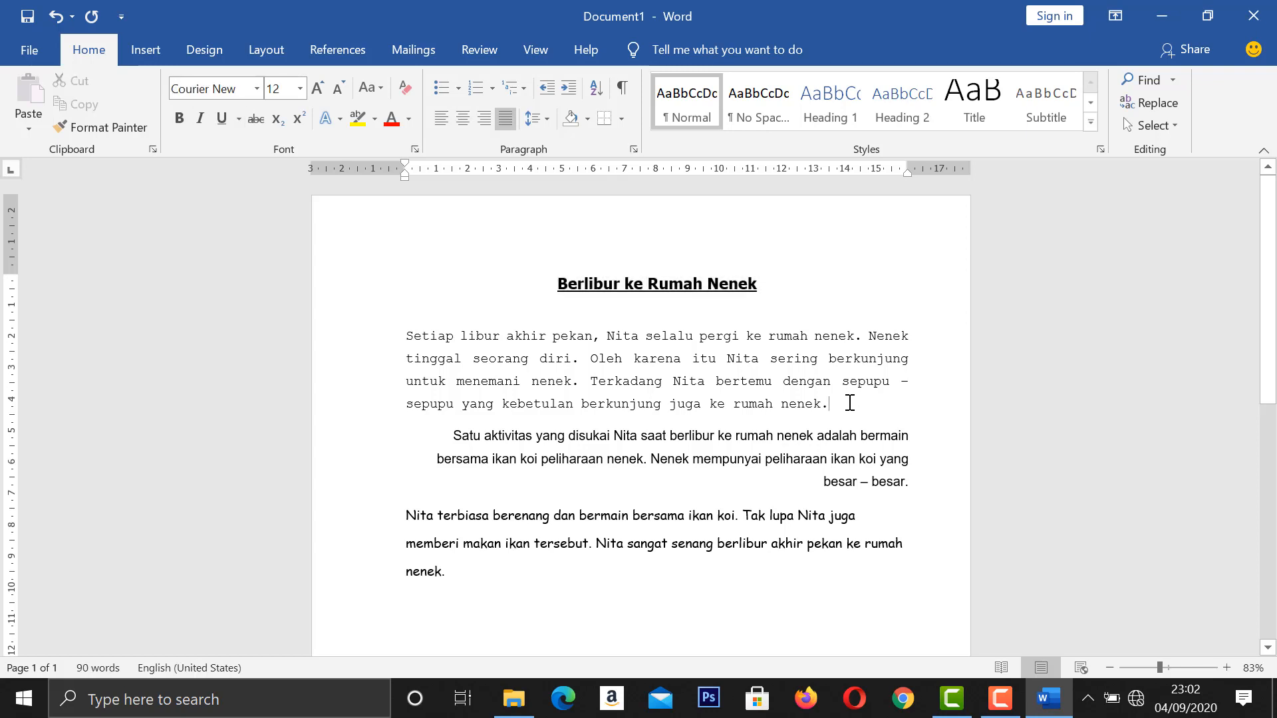
{"action": "left_click", "coordinate": [141, 50]}
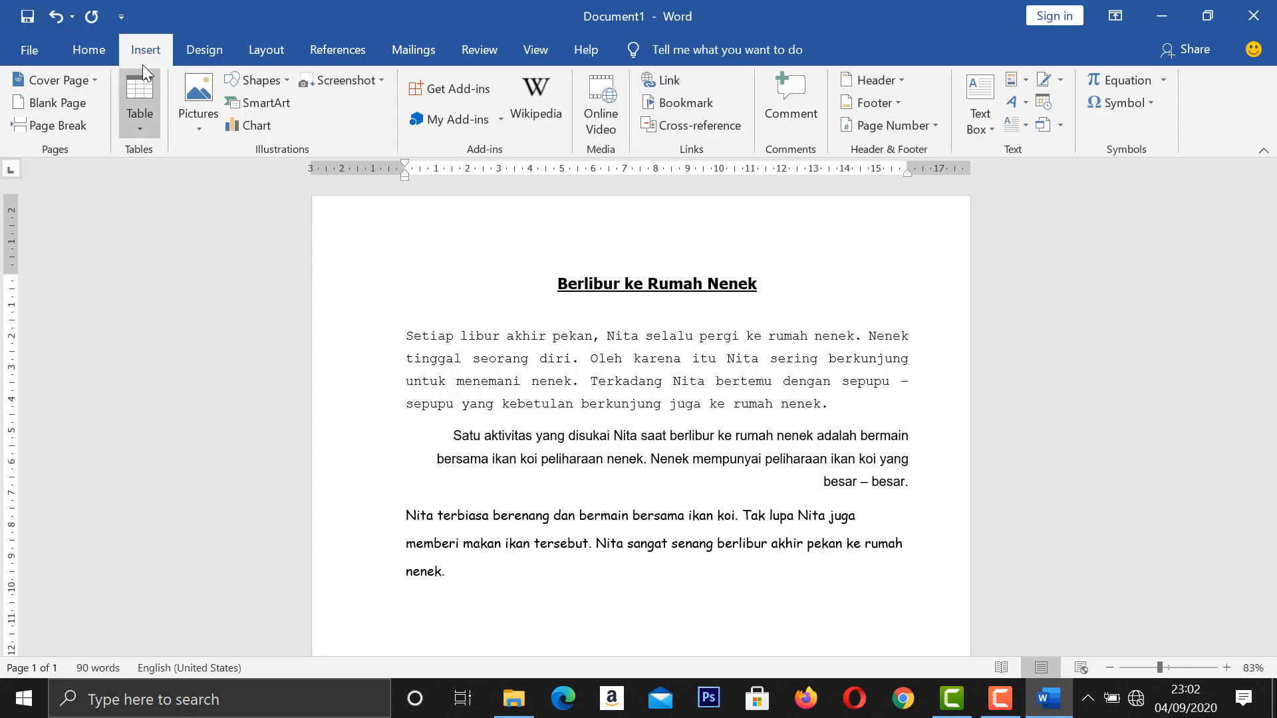
{"action": "left_click", "coordinate": [190, 129]}
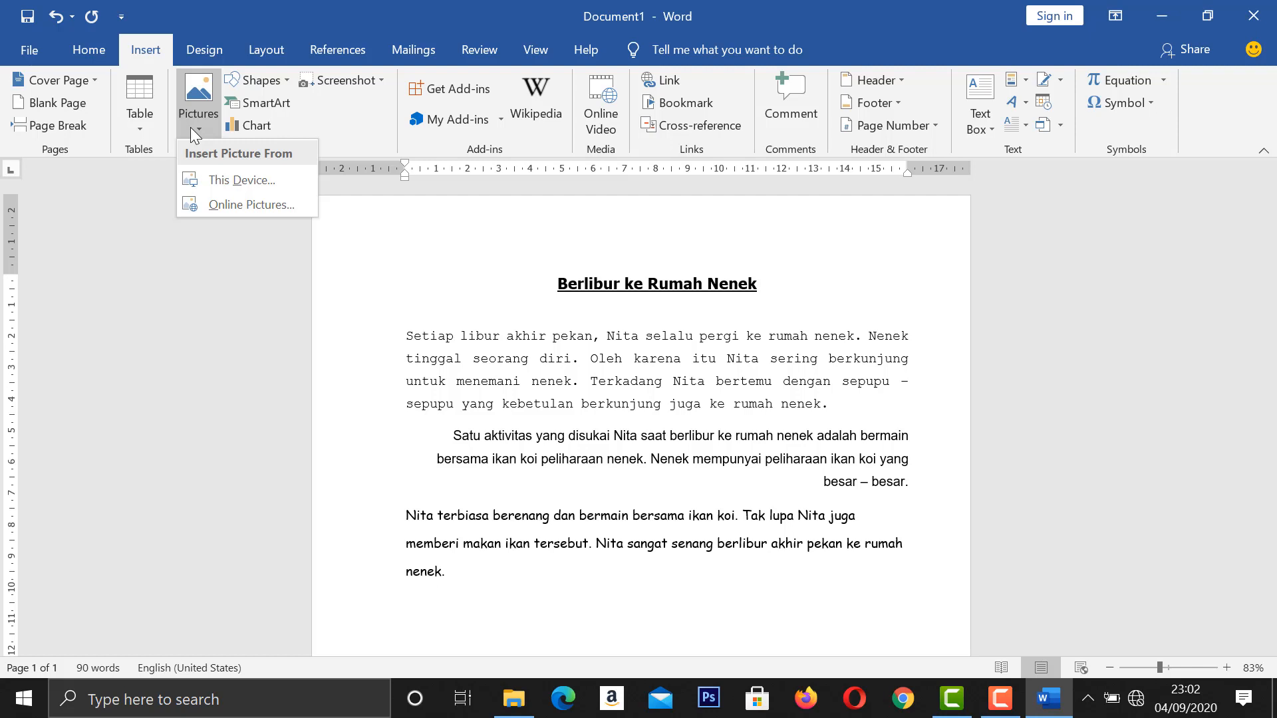
{"action": "left_click", "coordinate": [222, 181]}
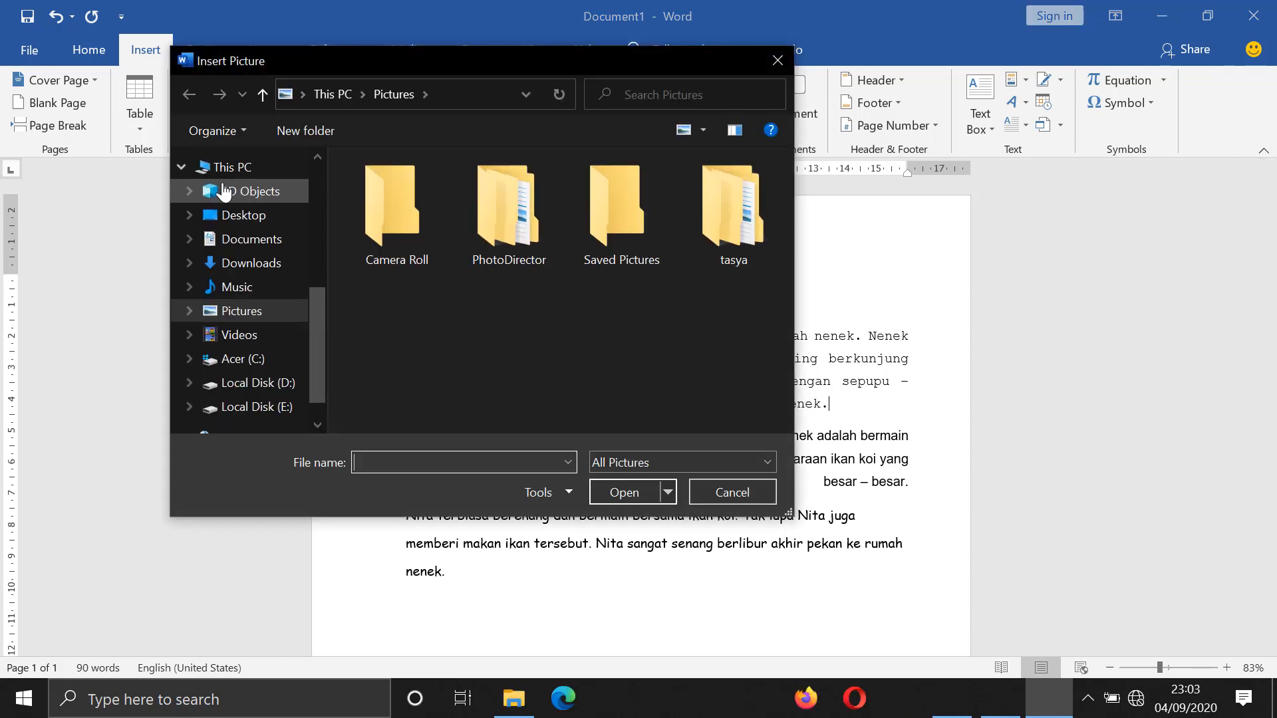
{"action": "left_click", "coordinate": [243, 265]}
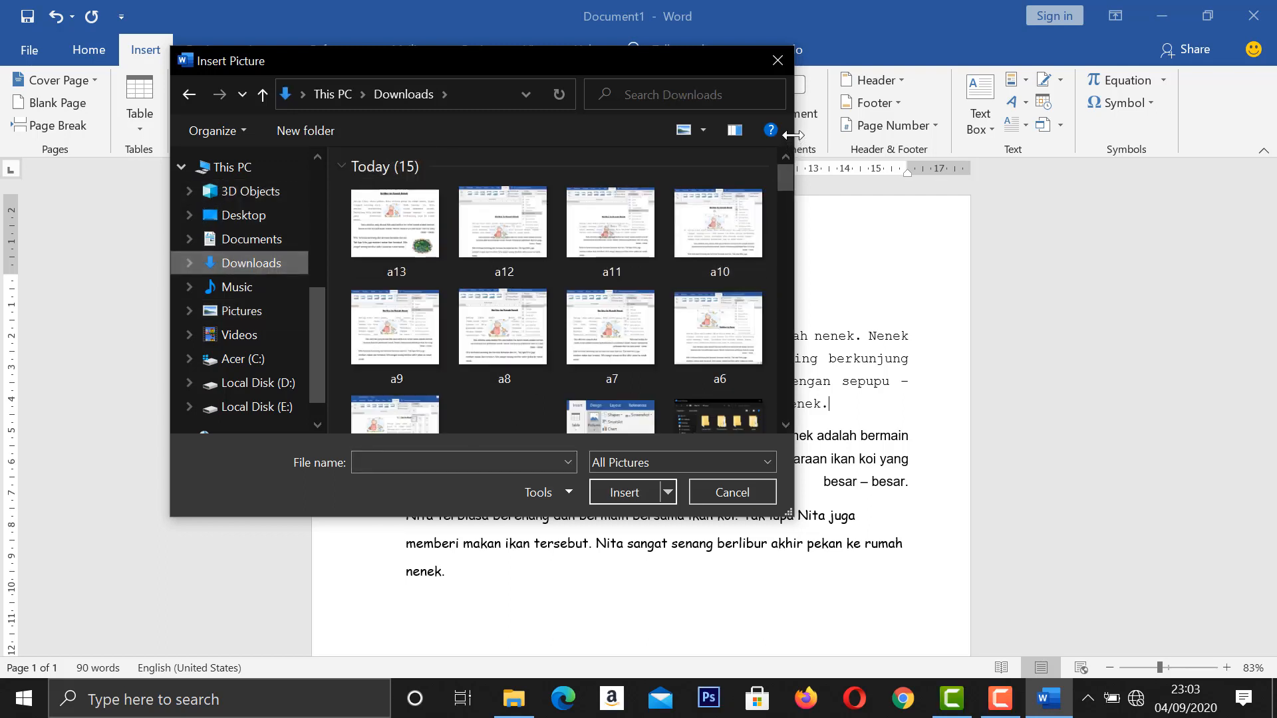
{"action": "left_click_drag", "start_coordinate": [785, 171], "coordinate": [779, 213]}
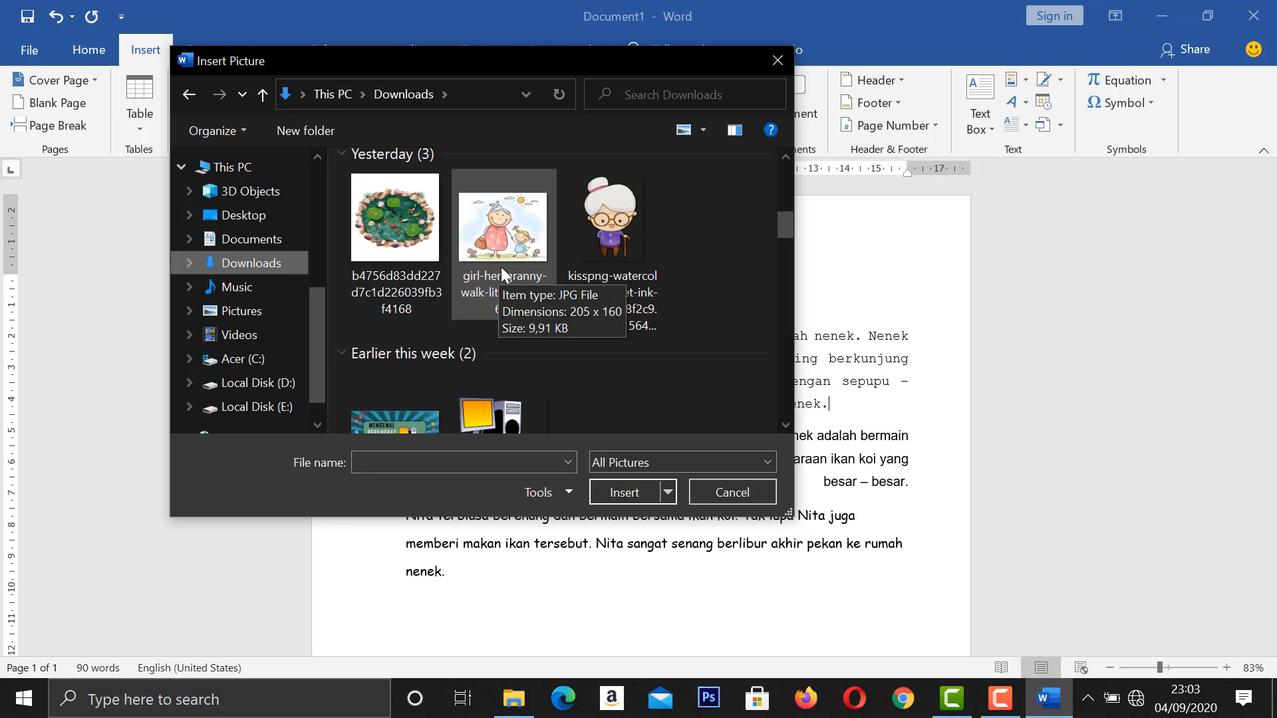
{"action": "left_click", "coordinate": [502, 268]}
{"action": "left_click", "coordinate": [628, 493]}
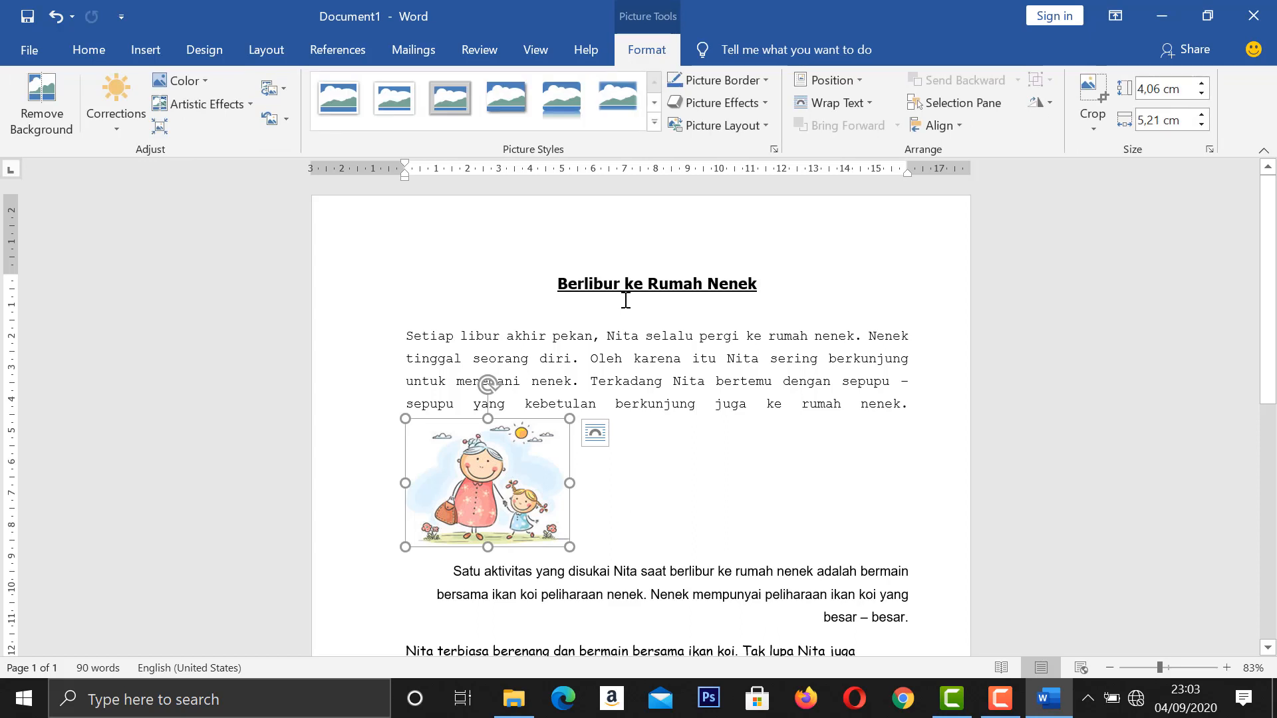
Set the grandmother picture's text wrapping to Tight and place it inside the first paragraph, slightly right of its middle.
{"action": "left_click", "coordinate": [837, 102]}
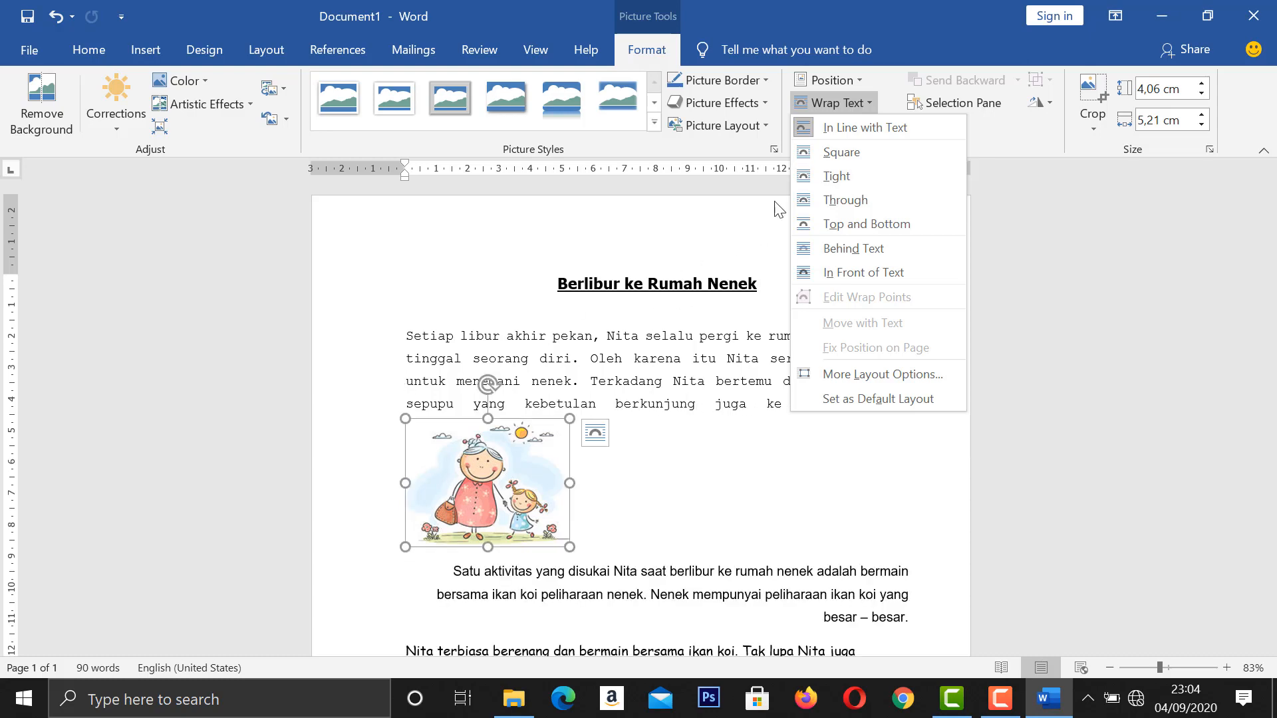
{"action": "left_click", "coordinate": [818, 174]}
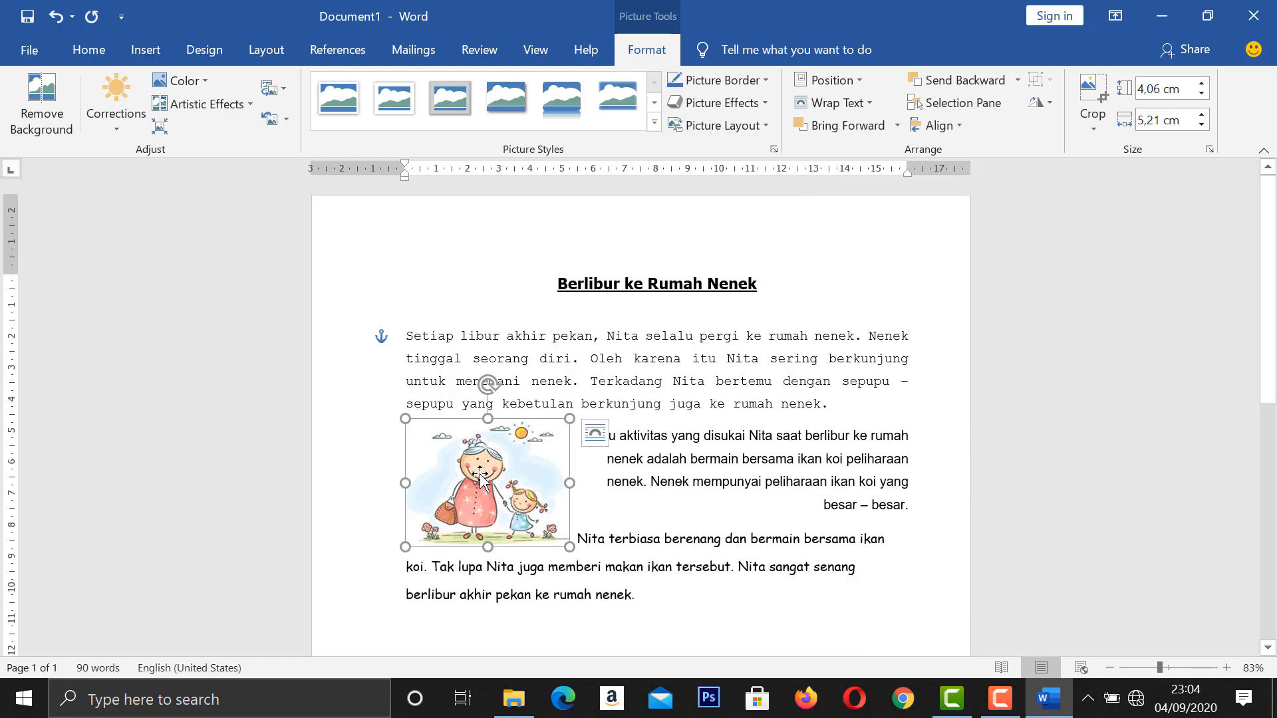
{"action": "left_click_drag", "start_coordinate": [481, 474], "coordinate": [672, 400]}
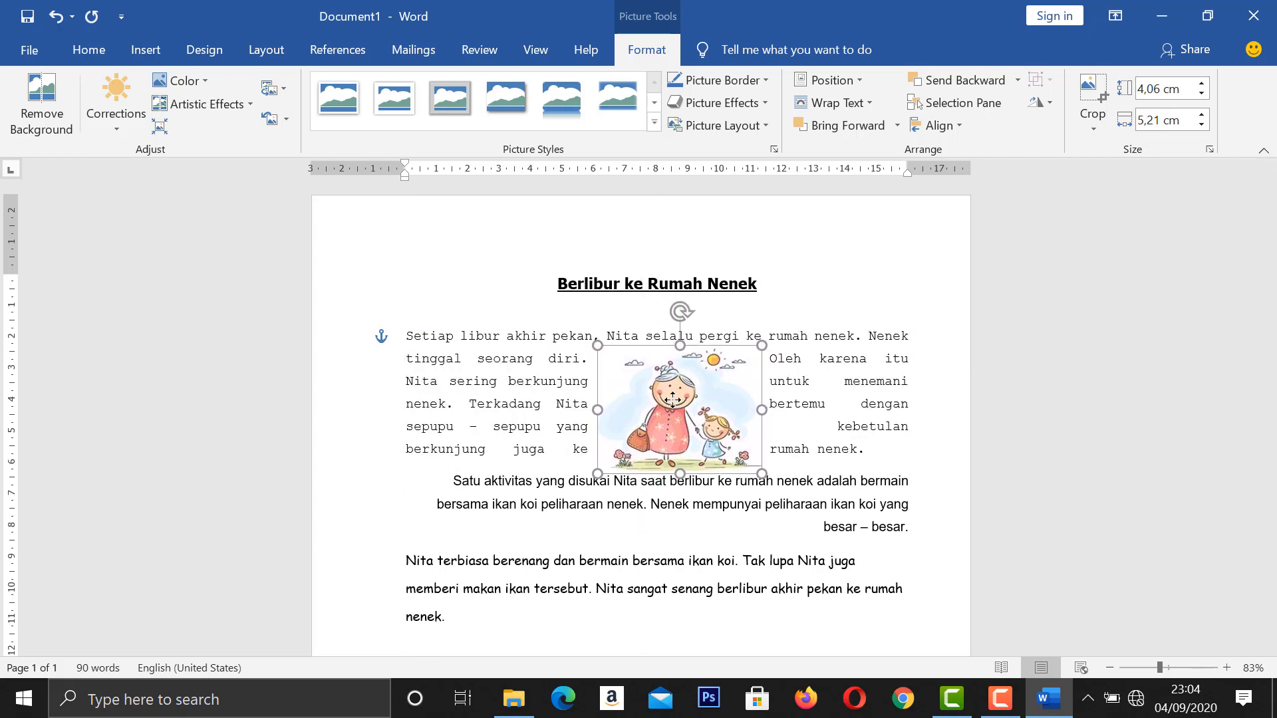
{"action": "left_click", "coordinate": [777, 483]}
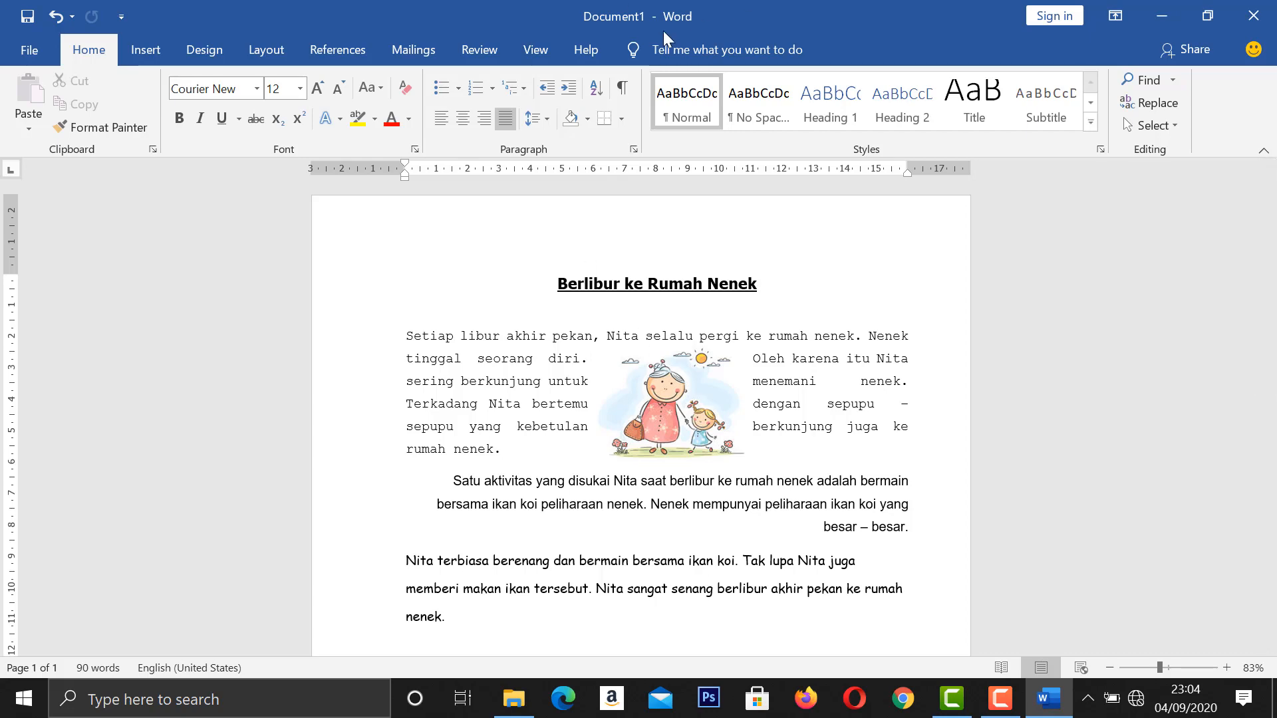
Insert the koi pond picture b4756d83dd227d7c1d226039fb3f4168 from the Downloads folder after the first paragraph's text.
{"action": "left_click", "coordinate": [147, 51]}
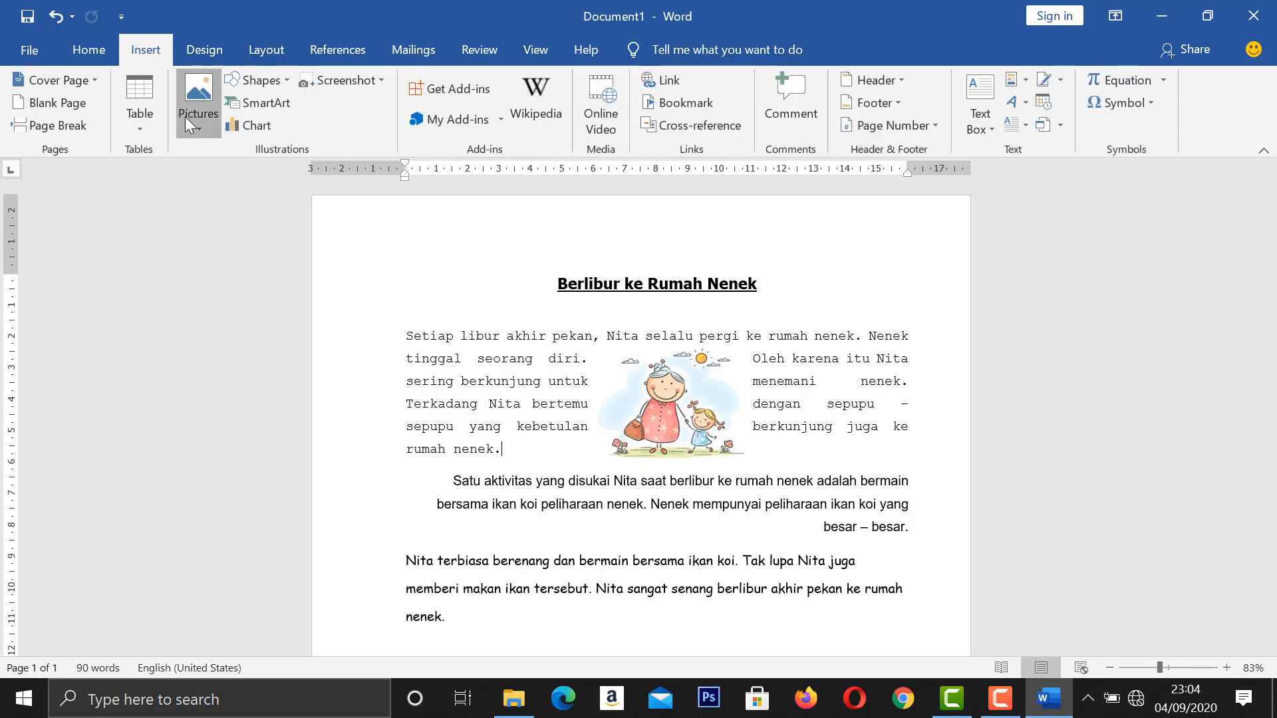
{"action": "left_click", "coordinate": [185, 117]}
{"action": "left_click", "coordinate": [185, 181]}
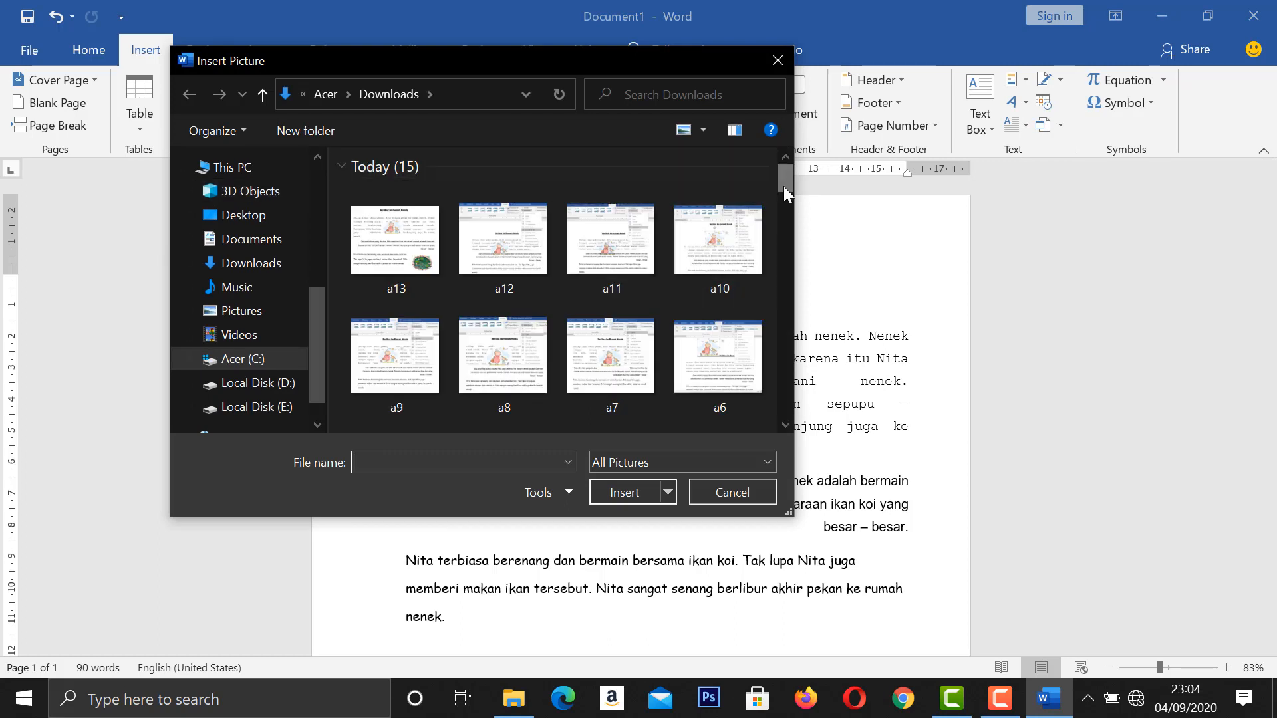
{"action": "left_click_drag", "start_coordinate": [783, 186], "coordinate": [776, 240]}
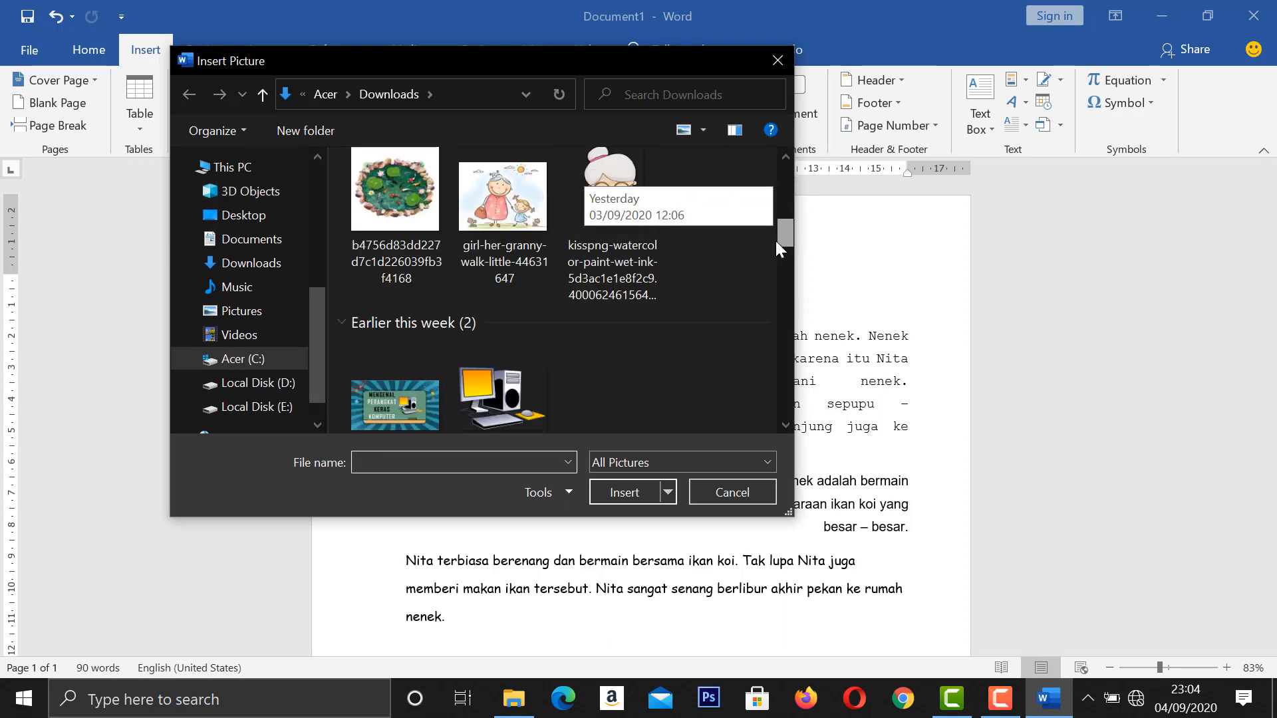
{"action": "left_click", "coordinate": [428, 205]}
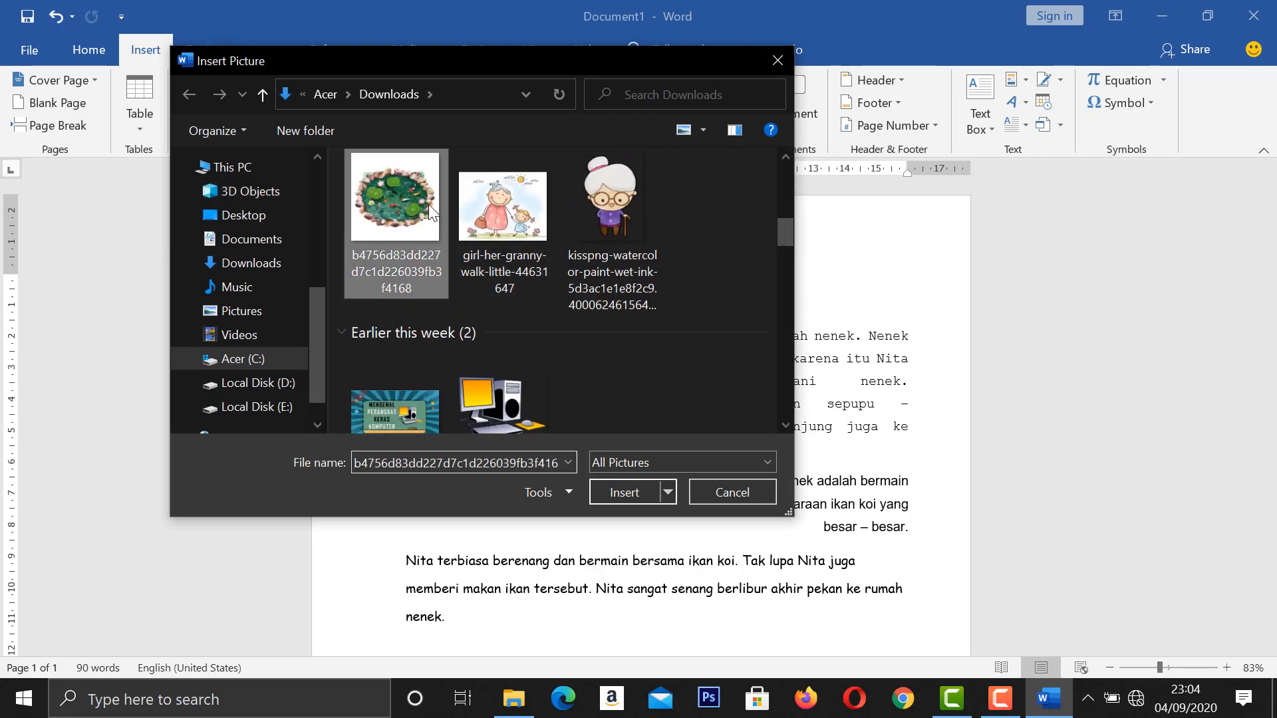
{"action": "left_click", "coordinate": [607, 491]}
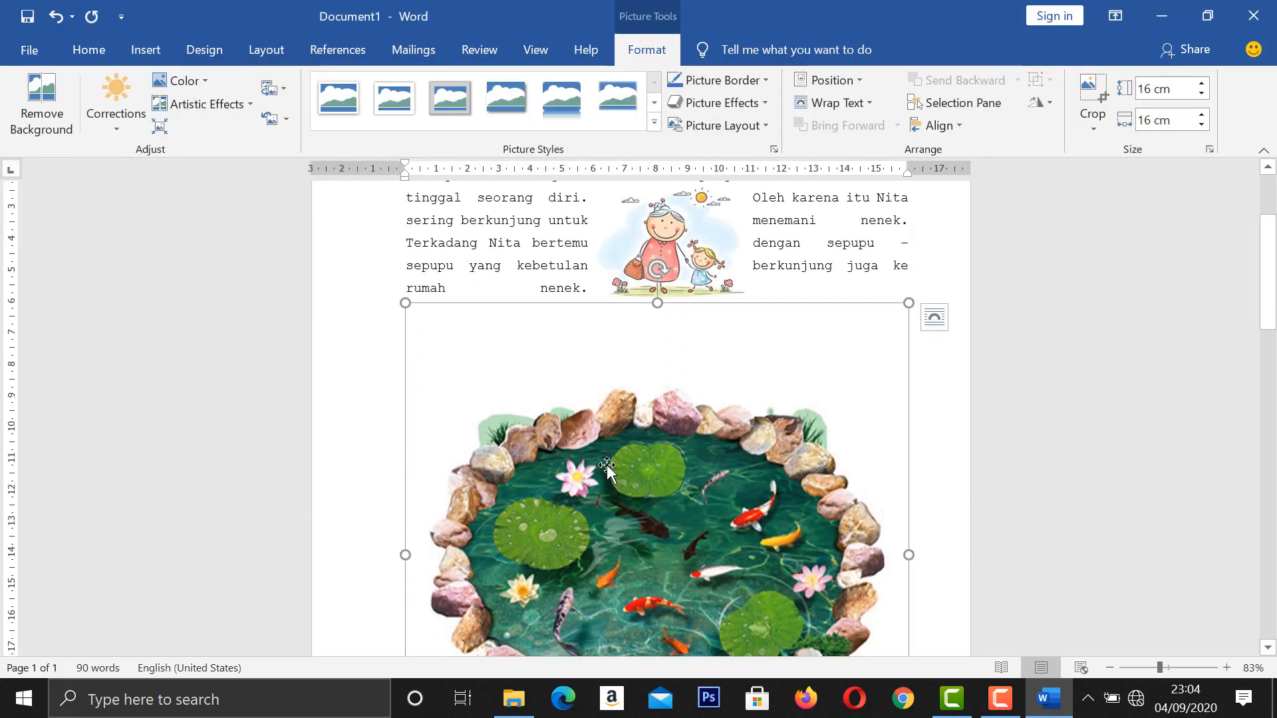
Crop the empty white strips above and below the koi pond, leaving the picture about 11.47 cm high.
{"action": "scroll", "coordinate": [692, 365], "scroll_direction": "down", "scroll_amount": 3}
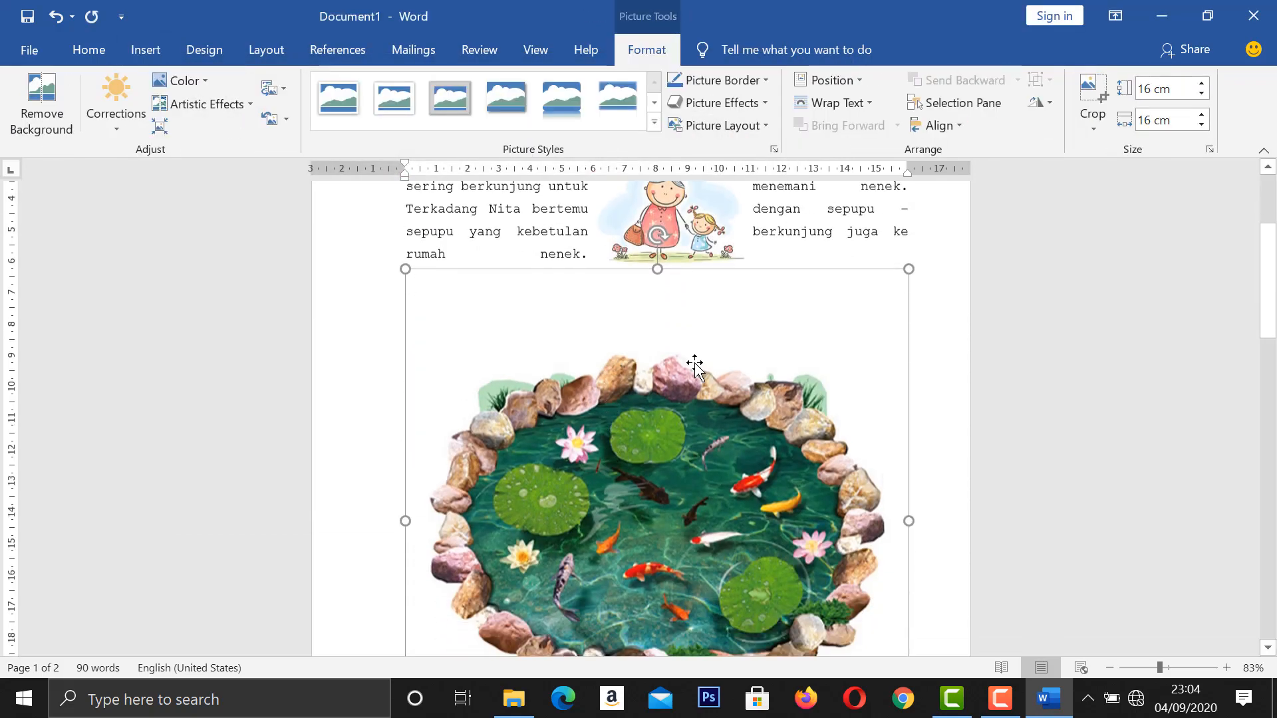
{"action": "scroll", "coordinate": [616, 440], "scroll_direction": "down", "scroll_amount": 2}
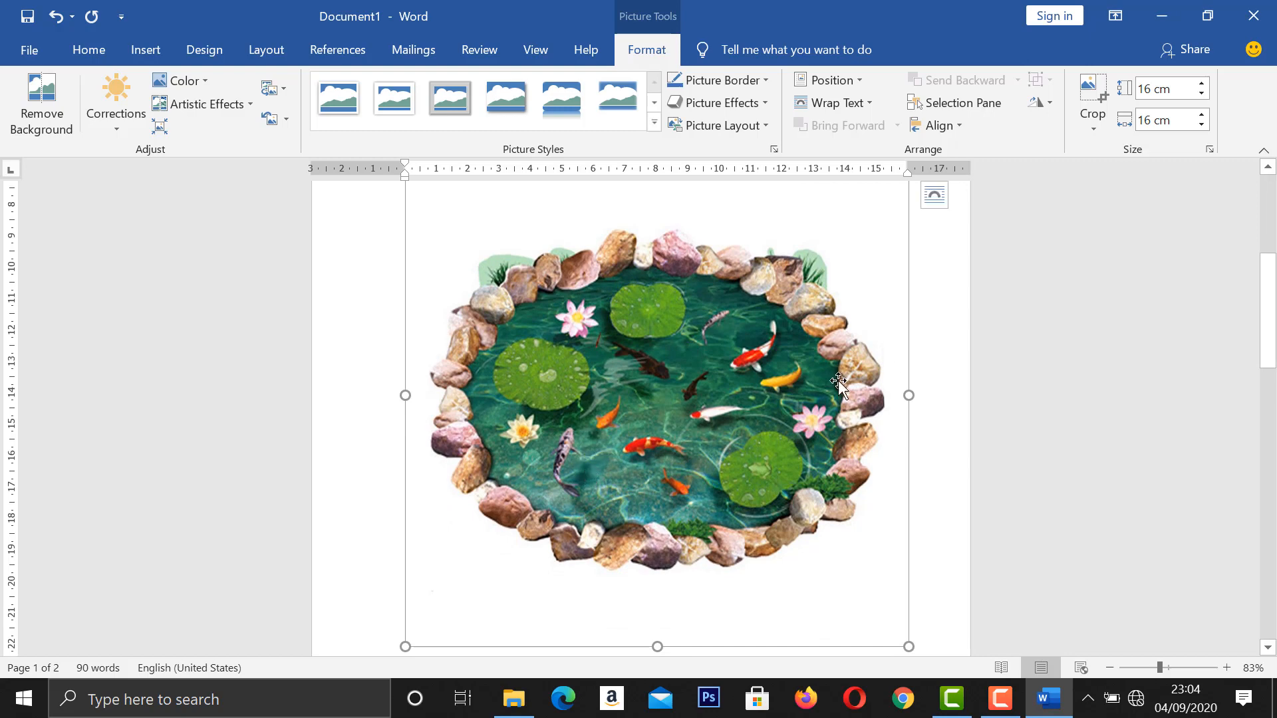
{"action": "left_click", "coordinate": [1095, 101]}
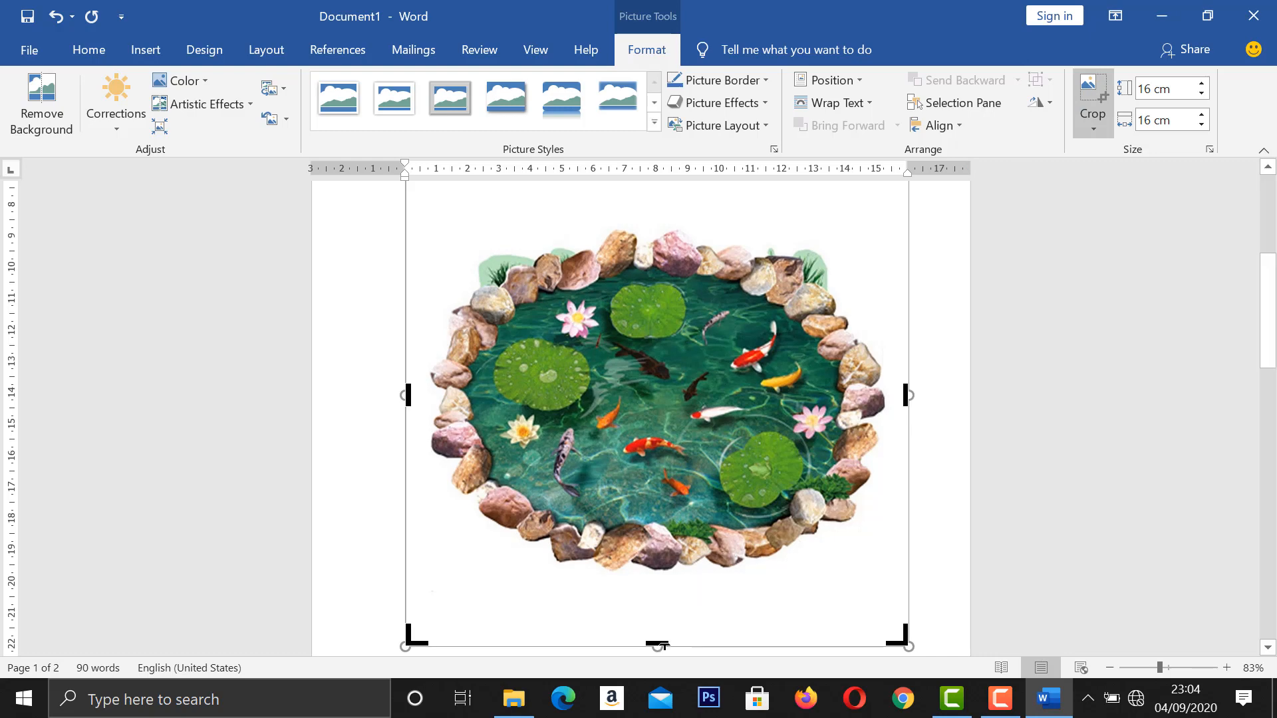
{"action": "left_click_drag", "start_coordinate": [667, 627], "coordinate": [675, 588]}
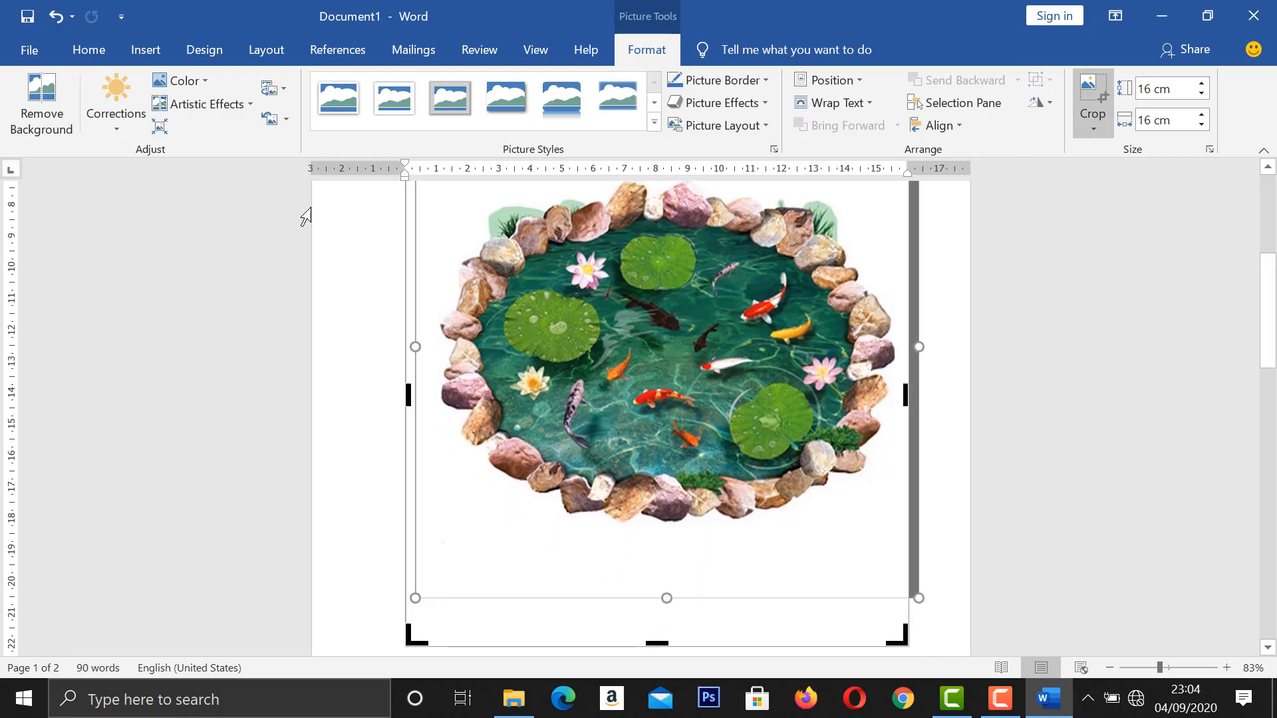
{"action": "left_click", "coordinate": [56, 16]}
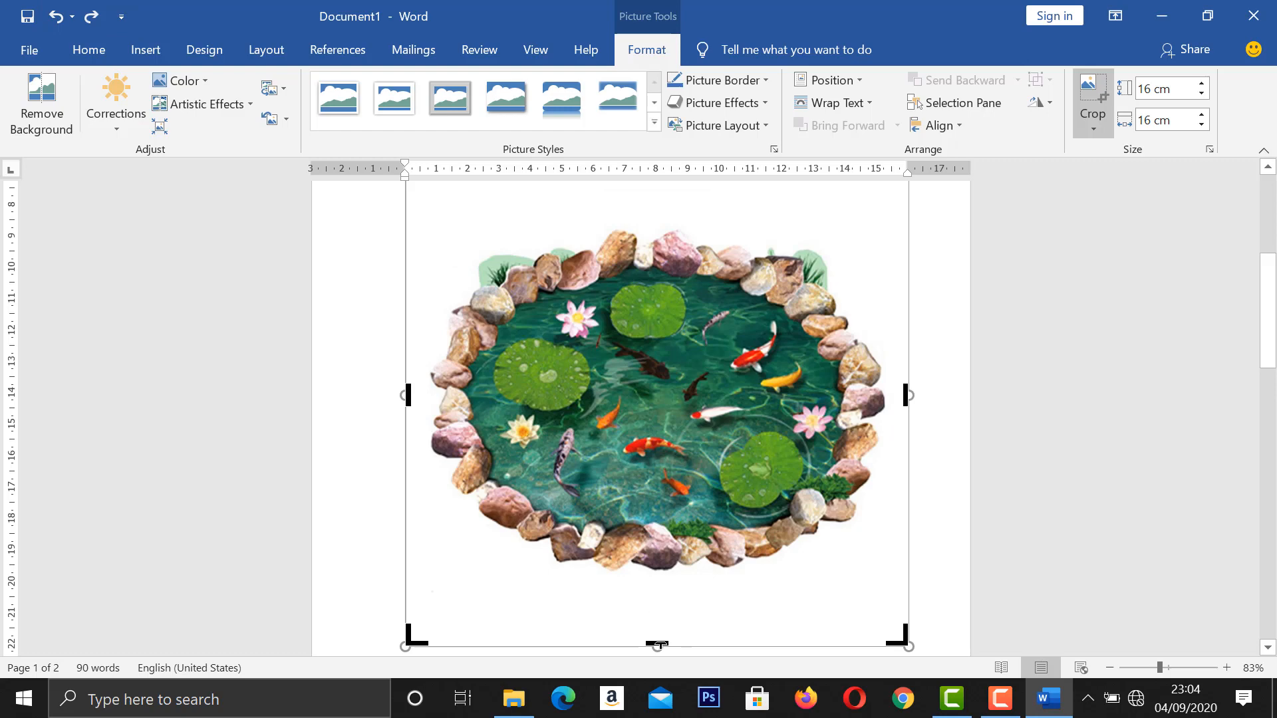
{"action": "left_click_drag", "start_coordinate": [661, 635], "coordinate": [664, 584]}
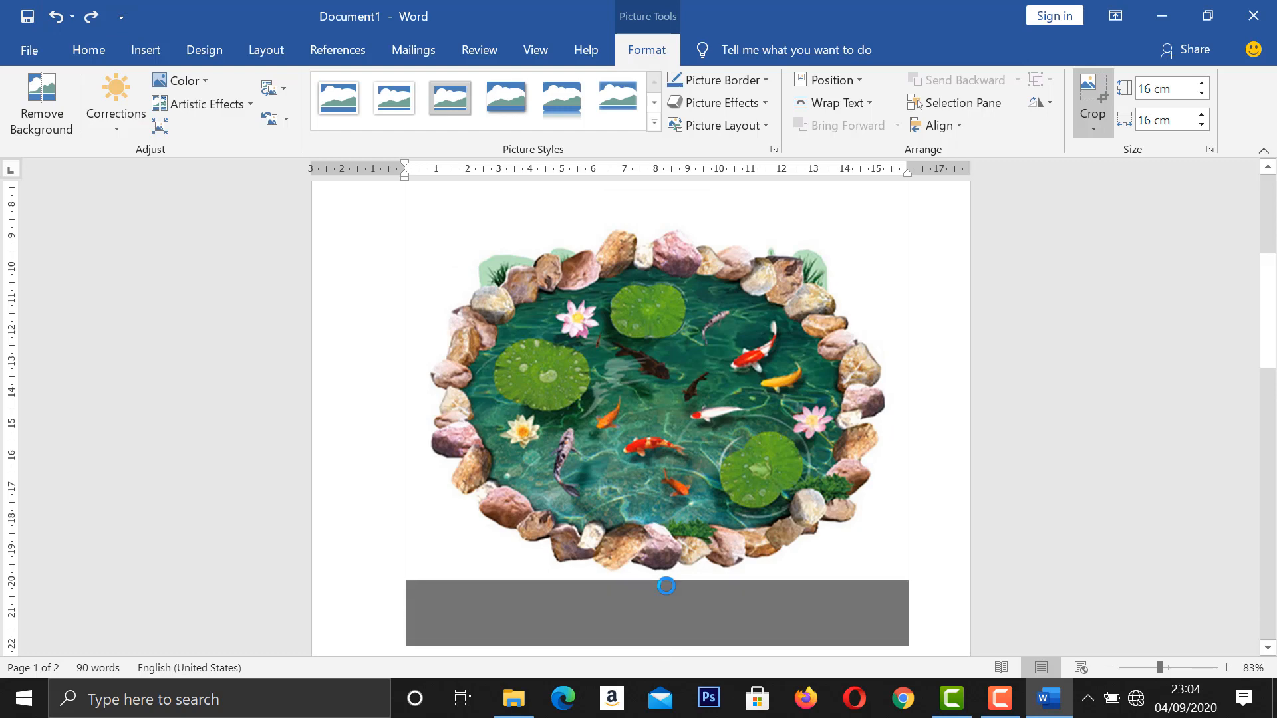
{"action": "left_click_drag", "start_coordinate": [657, 227], "coordinate": [646, 300]}
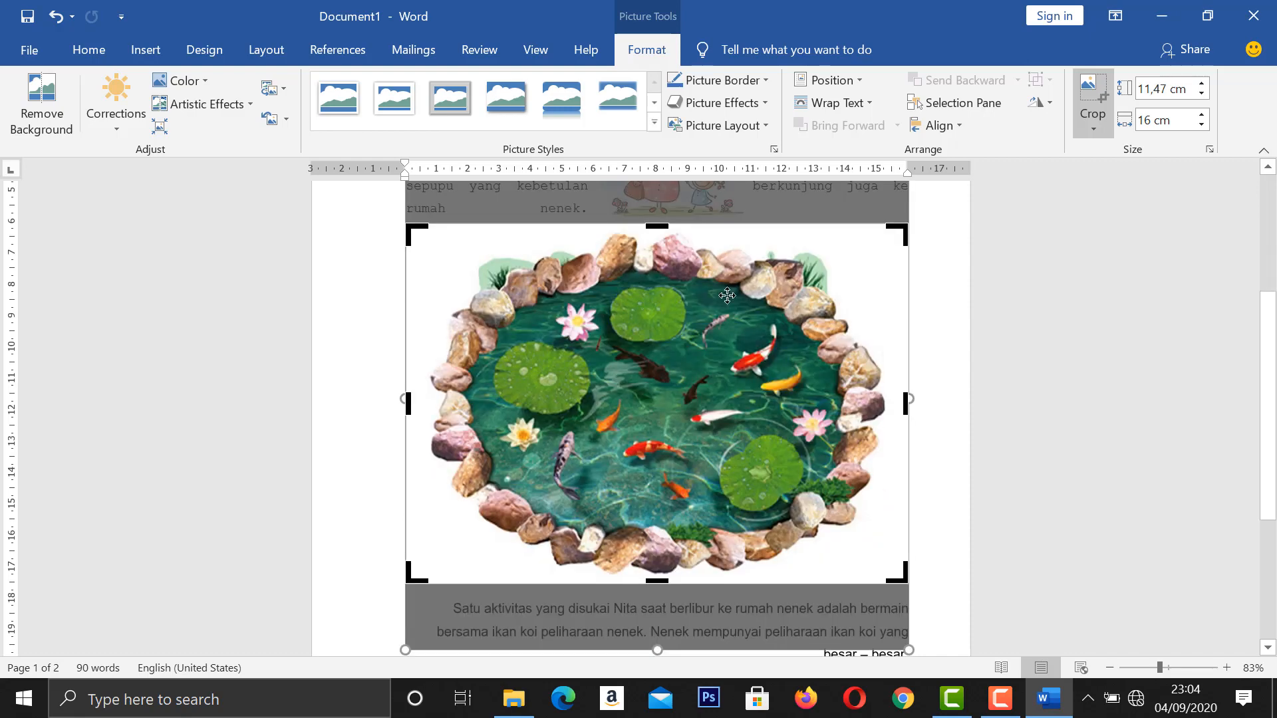
{"action": "left_click", "coordinate": [856, 268]}
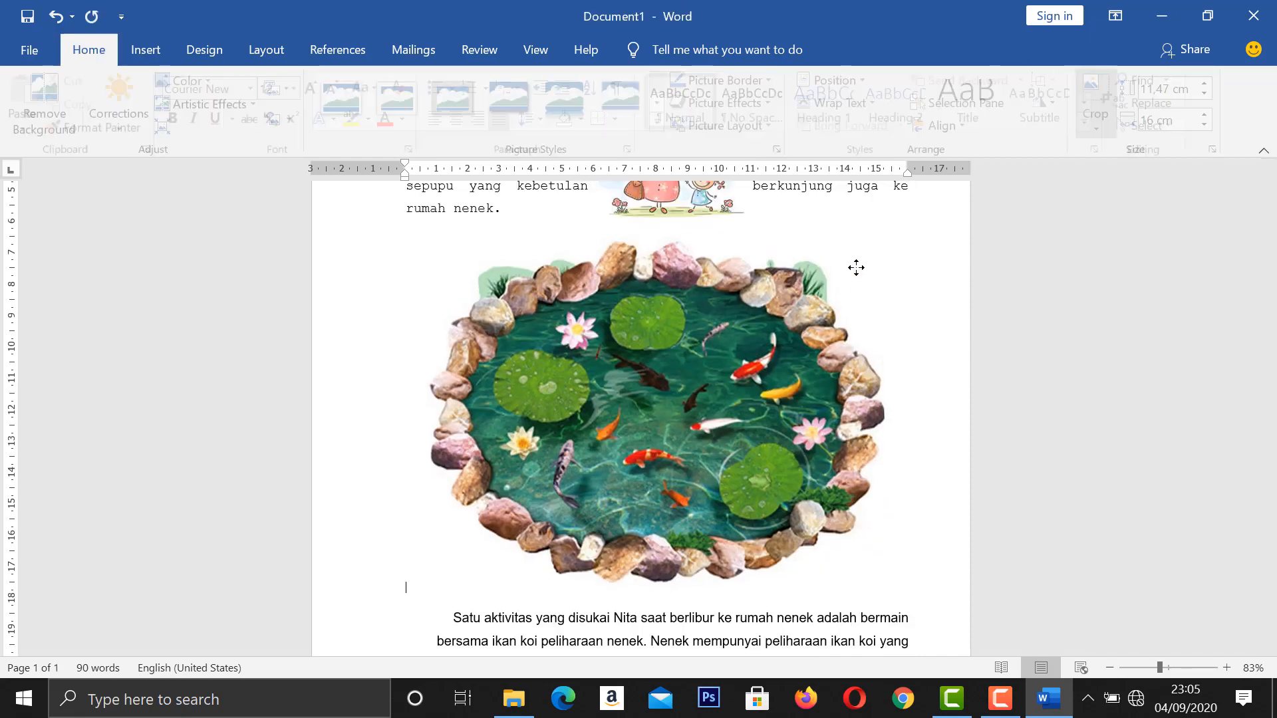
Scale the koi pond picture down to about 5.33 by 7.43 cm and set its text wrapping to Square.
{"action": "left_click", "coordinate": [607, 392]}
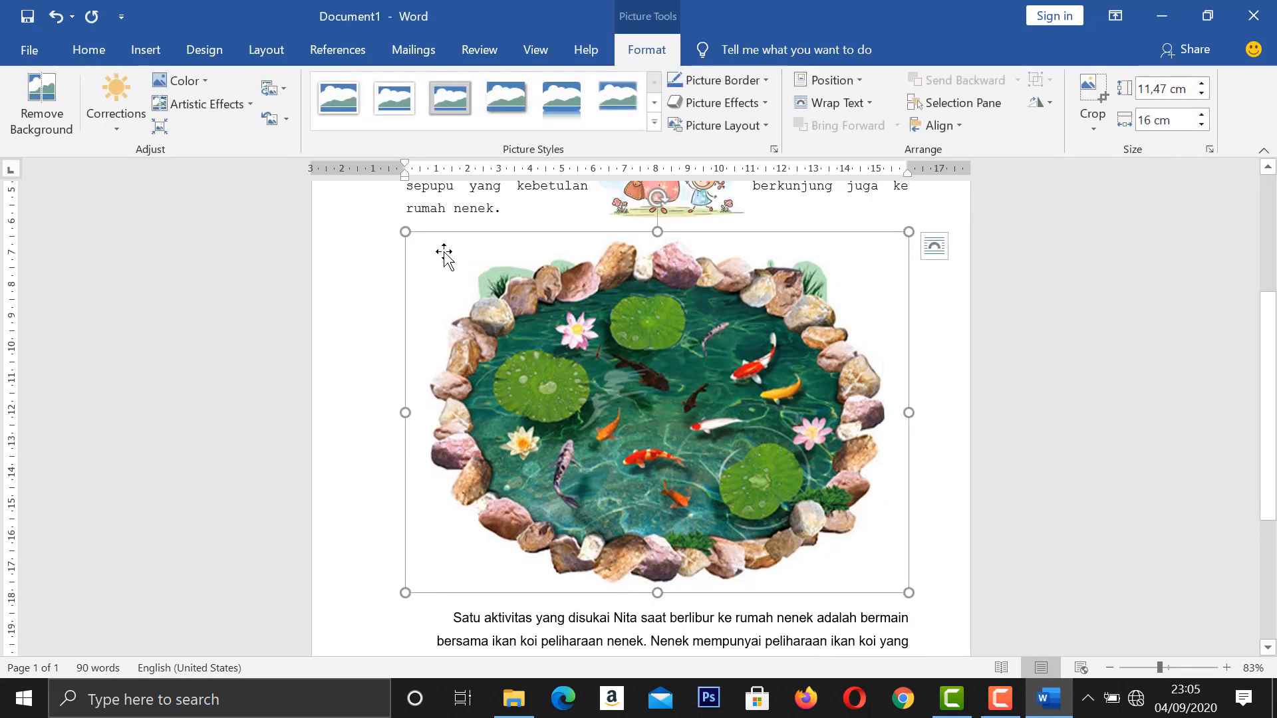
{"action": "left_click_drag", "start_coordinate": [405, 232], "coordinate": [520, 367]}
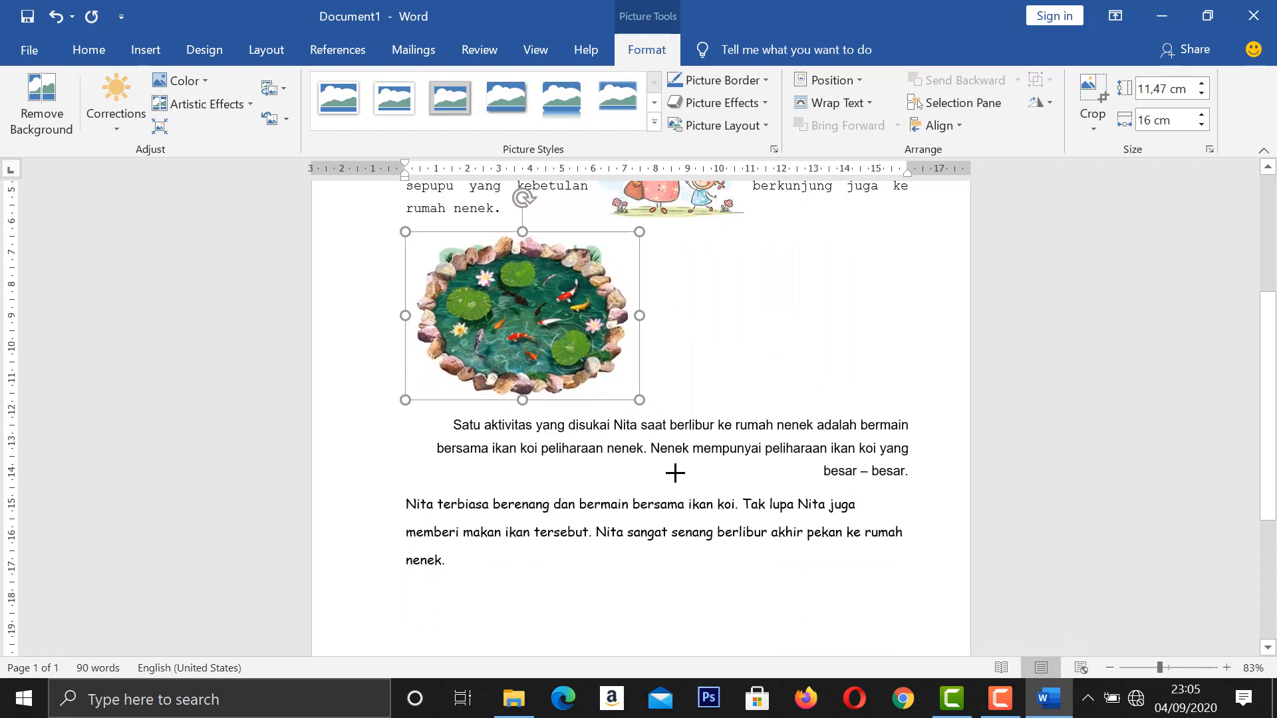
{"action": "left_click", "coordinate": [857, 105]}
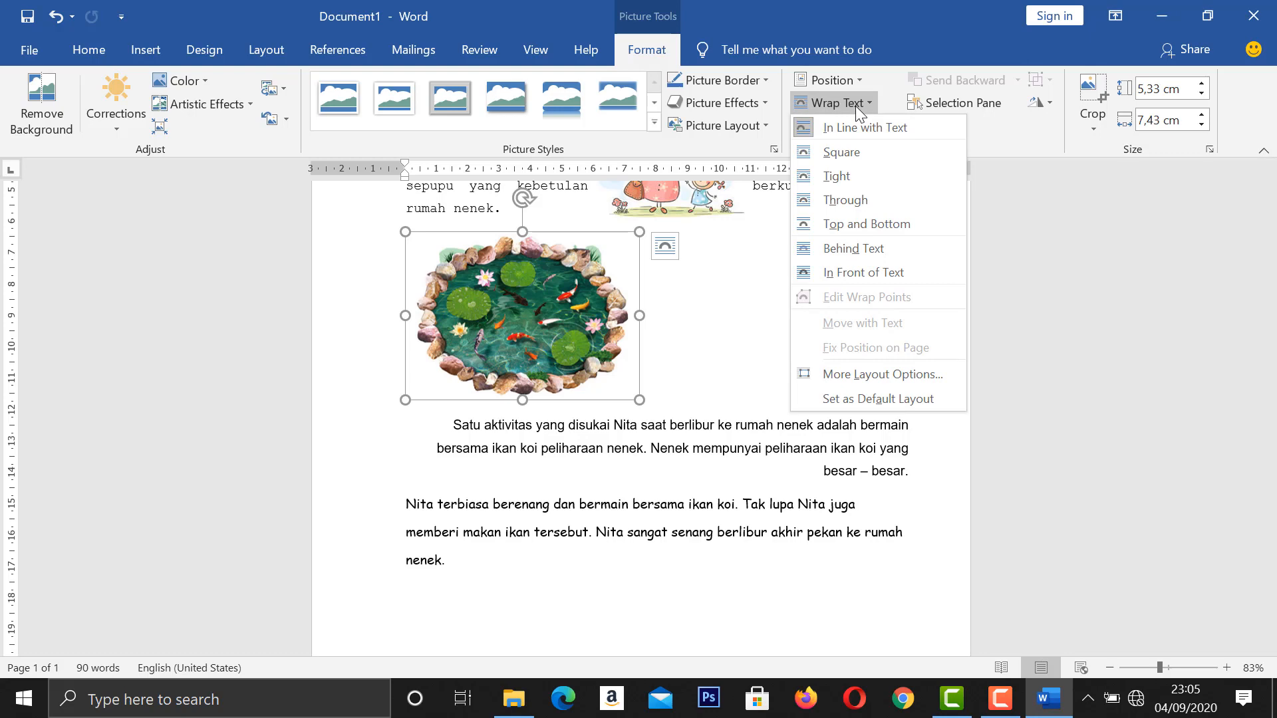
{"action": "left_click", "coordinate": [837, 151]}
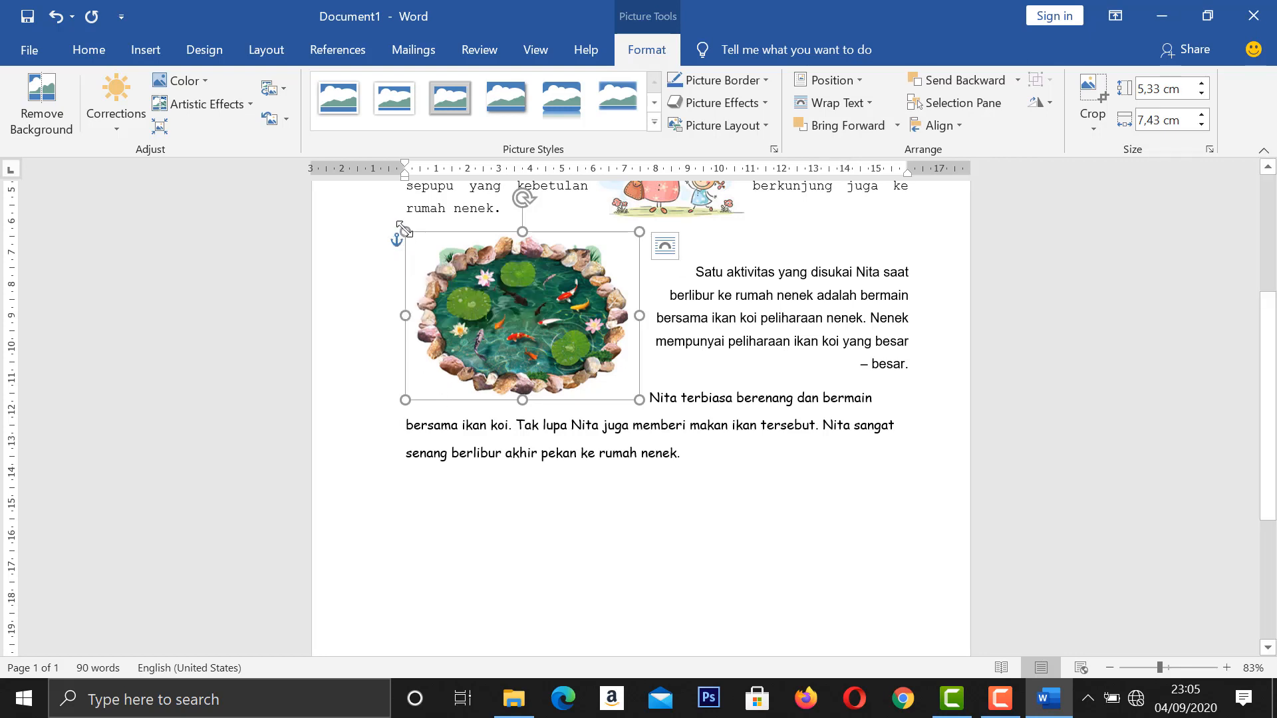
Shrink the koi pond picture to about 3.38 by 4.72 cm and place it to the right of the third paragraph.
{"action": "left_click_drag", "start_coordinate": [406, 229], "coordinate": [491, 292]}
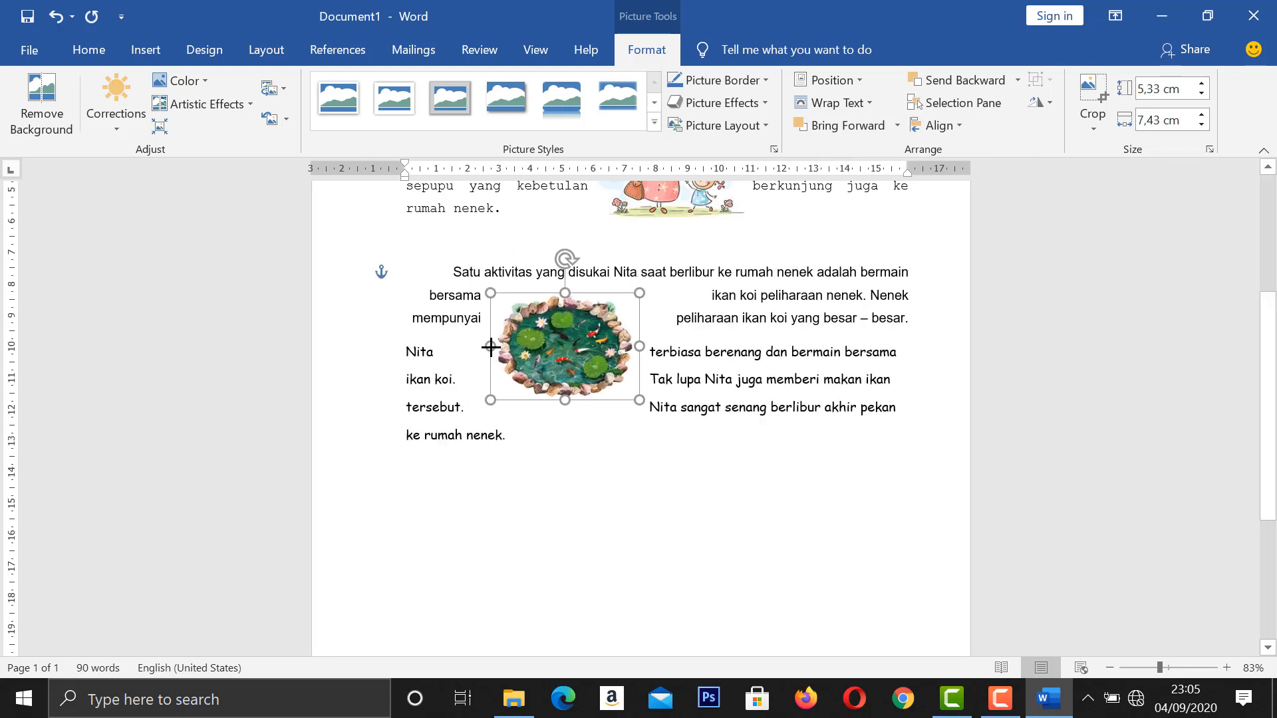
{"action": "left_click_drag", "start_coordinate": [589, 345], "coordinate": [864, 378]}
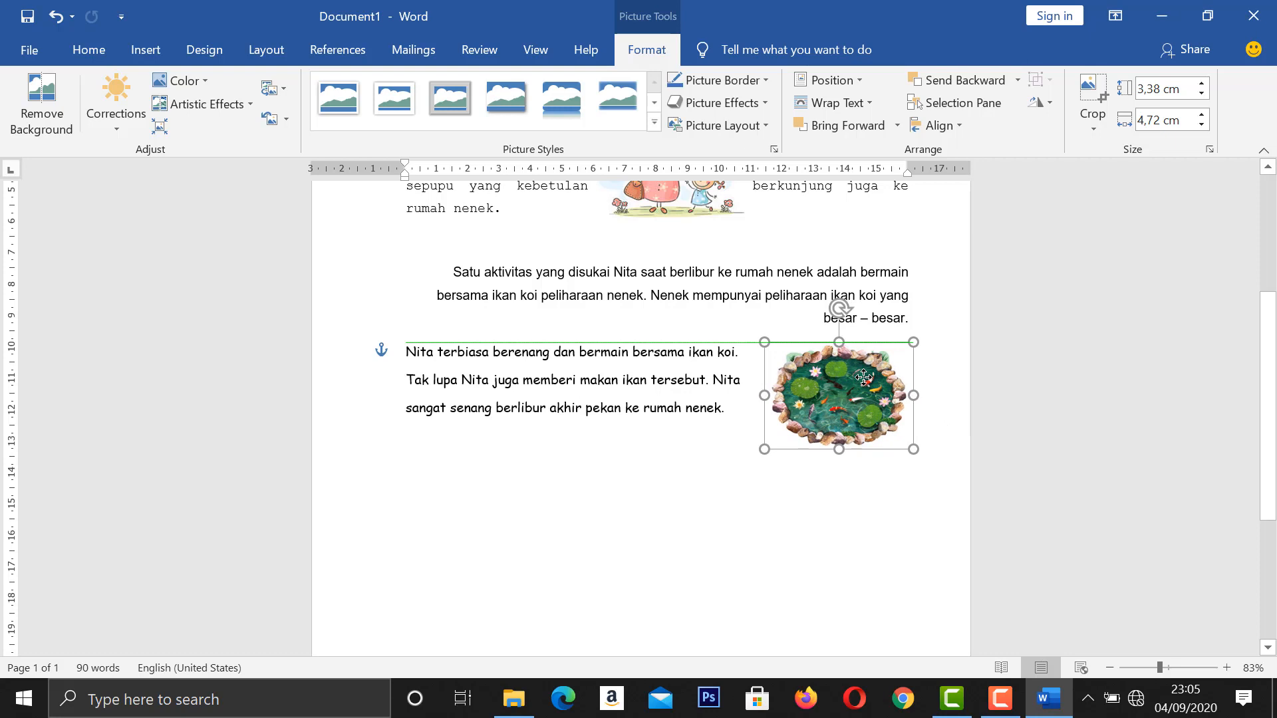
{"action": "left_click_drag", "start_coordinate": [864, 378], "coordinate": [863, 378]}
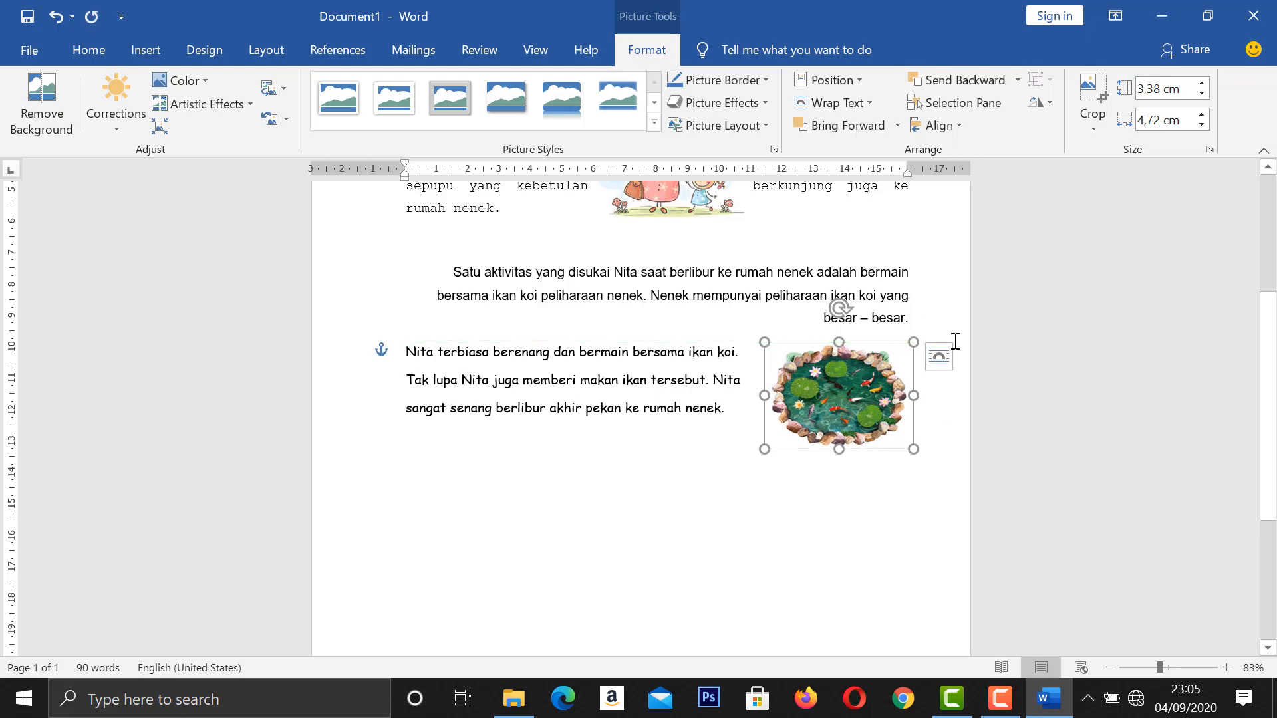
{"action": "left_click", "coordinate": [697, 550]}
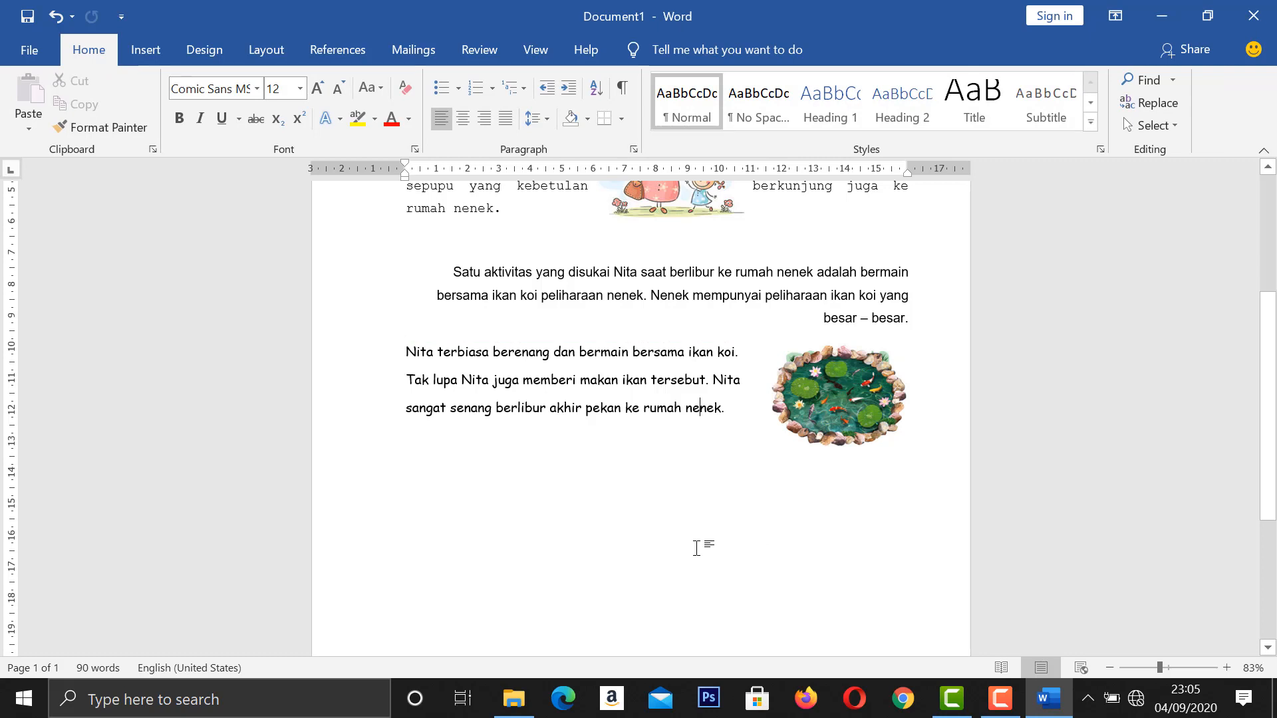
Save the document in the Downloads folder as a Word Document named "Berlibur ke Rumah Nenek".
{"action": "scroll", "coordinate": [695, 547], "scroll_direction": "up", "scroll_amount": 3}
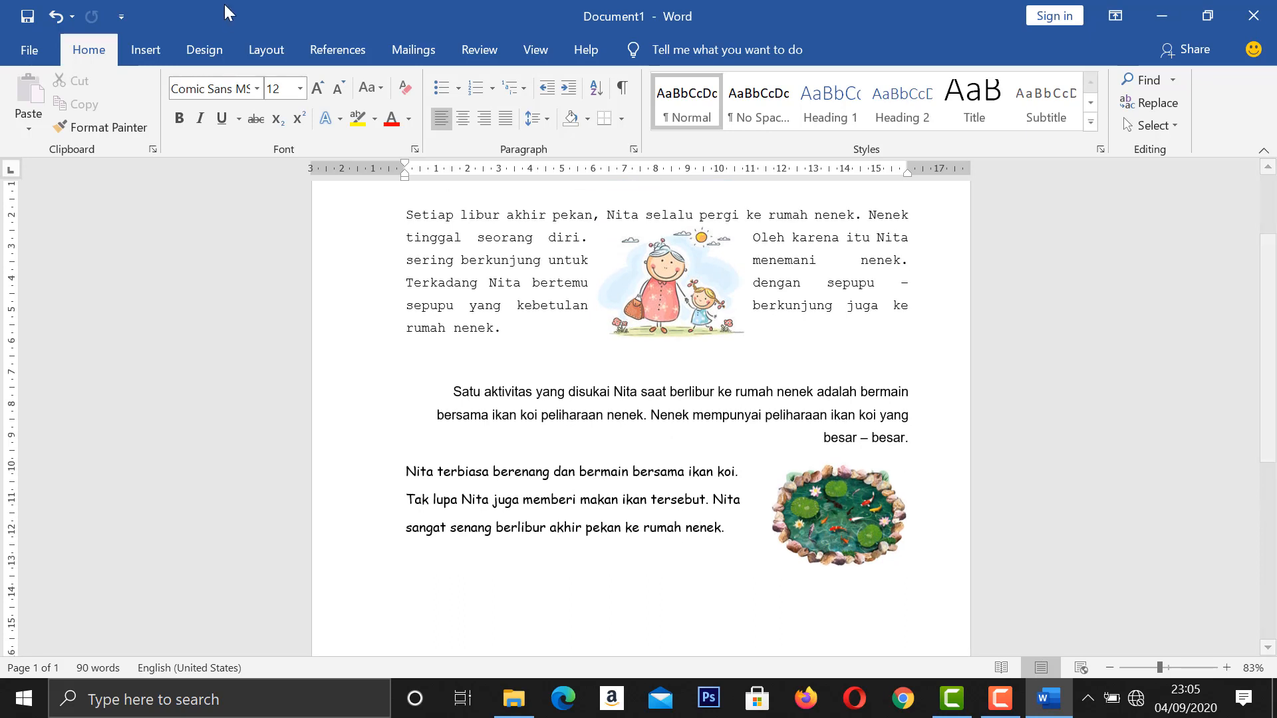
{"action": "left_click", "coordinate": [27, 45]}
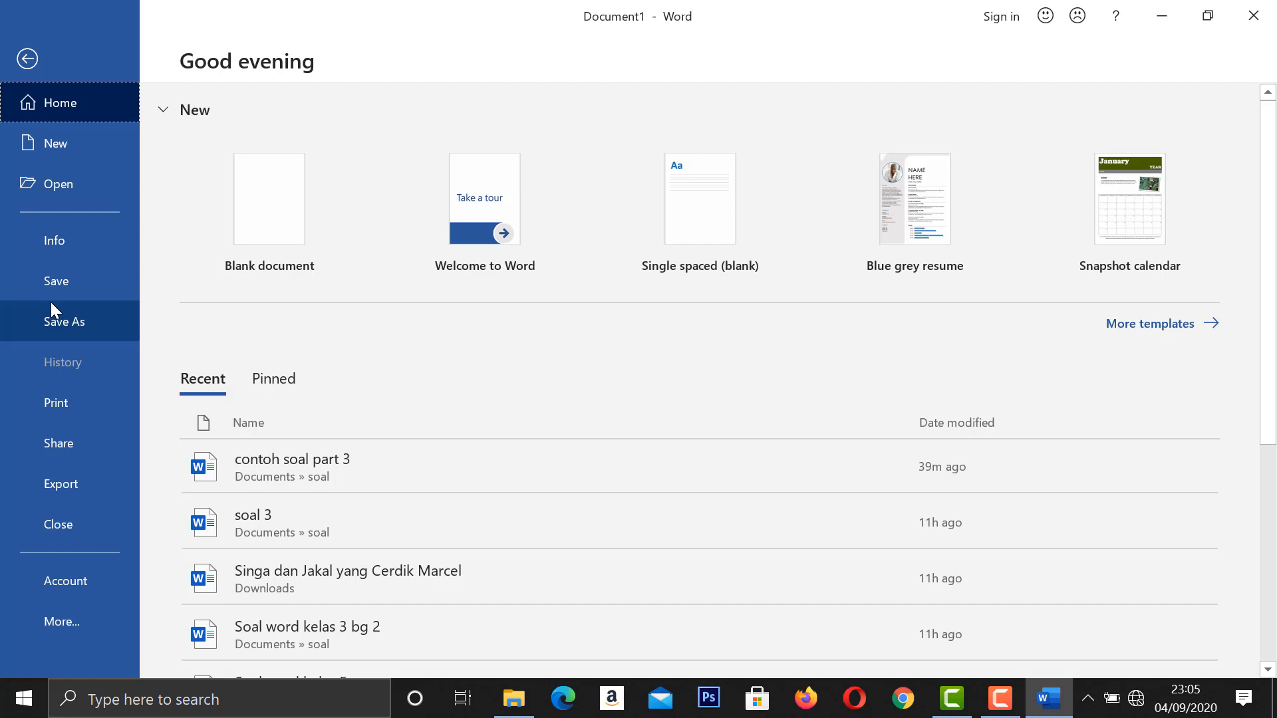
{"action": "left_click", "coordinate": [90, 262]}
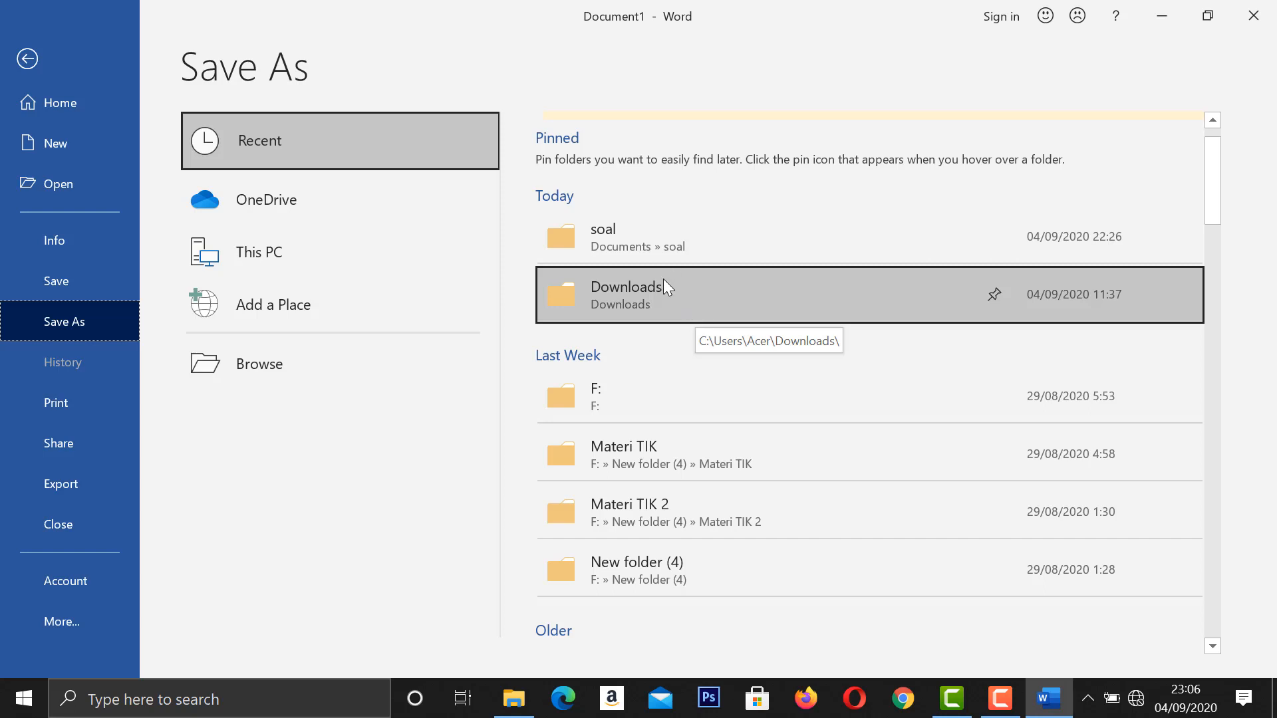
{"action": "left_click", "coordinate": [662, 287]}
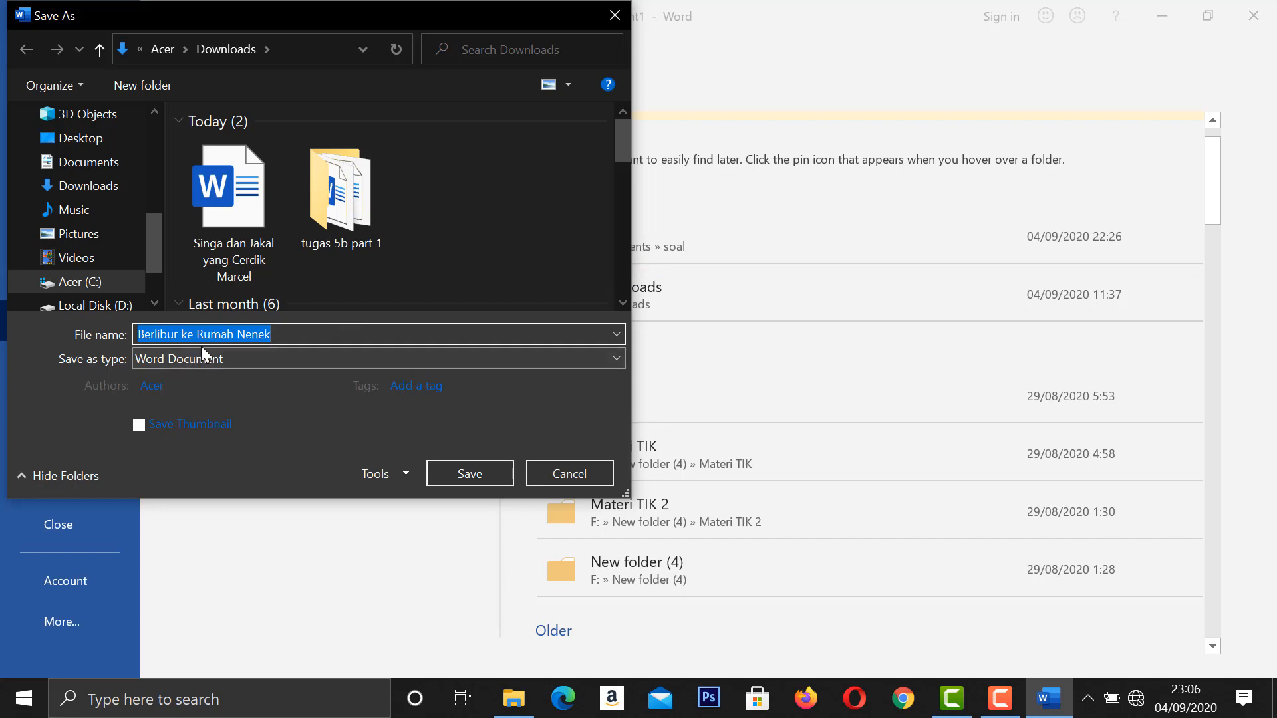
{"action": "left_click", "coordinate": [468, 467]}
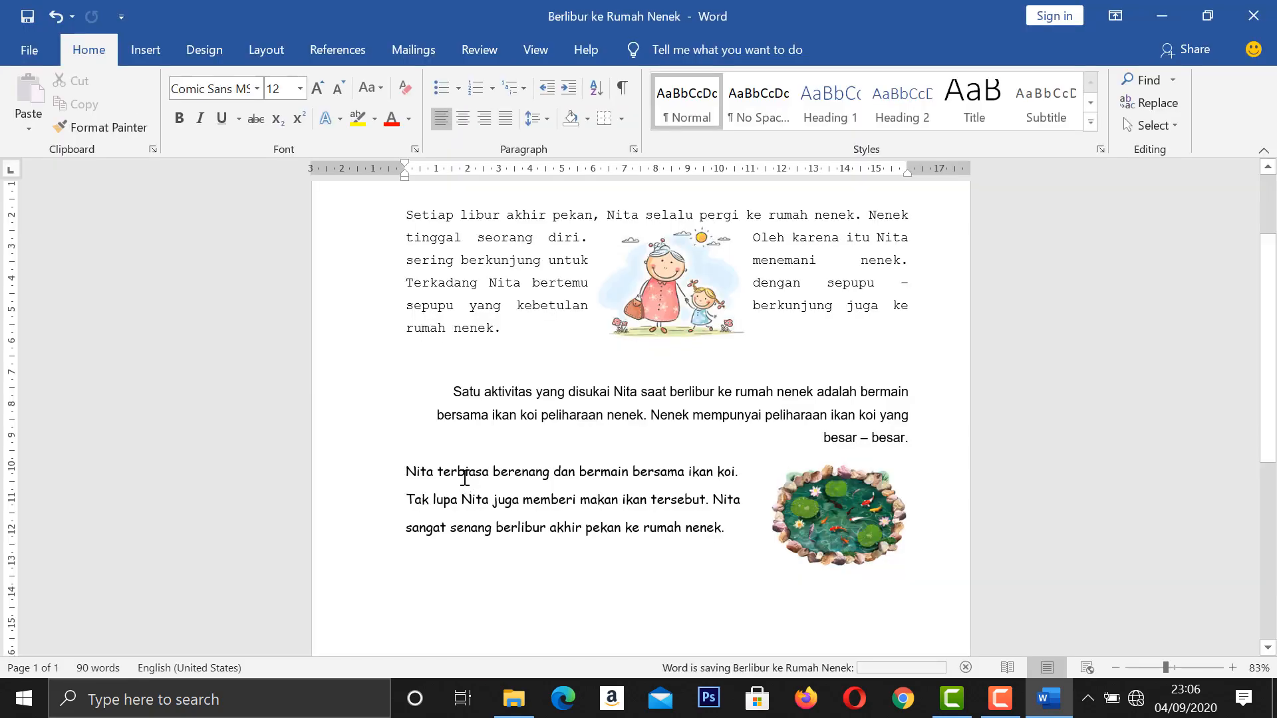